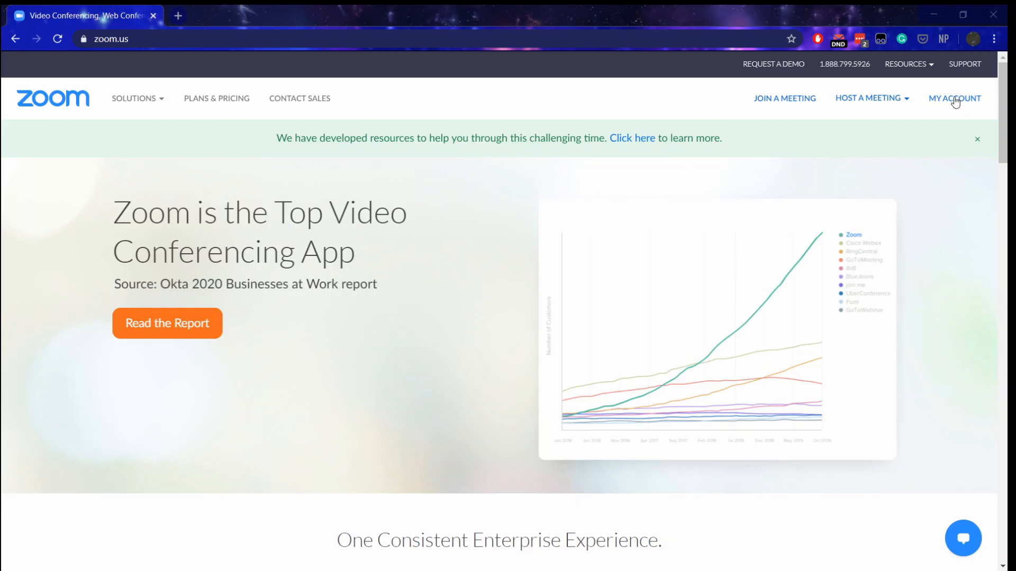
Open the account's meetings list and start scheduling a new meeting
{"action": "left_click", "coordinate": [955, 102]}
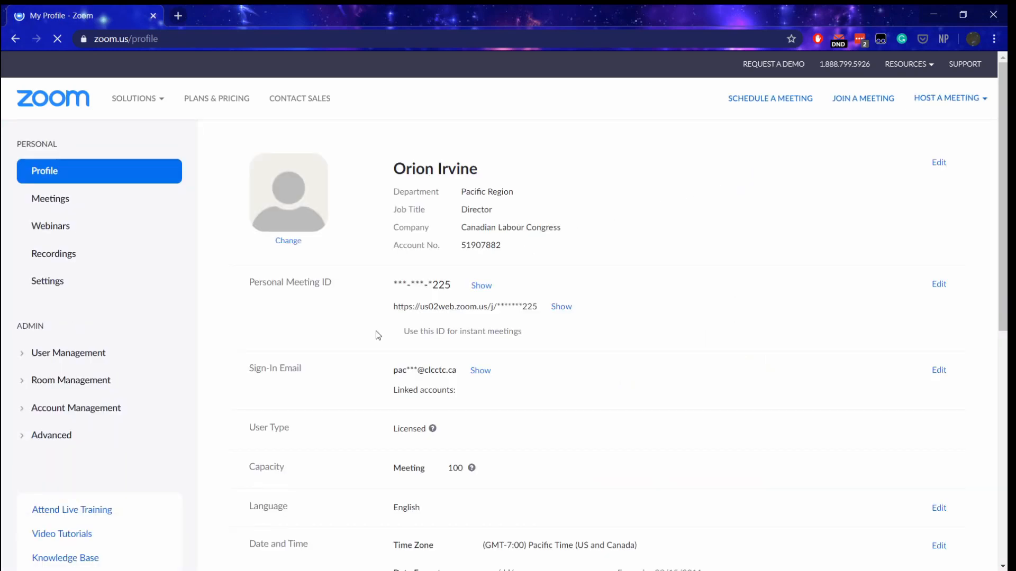
{"action": "scroll", "coordinate": [377, 335], "scroll_direction": "down", "scroll_amount": 1}
{"action": "scroll", "coordinate": [378, 335], "scroll_direction": "down", "scroll_amount": 1}
{"action": "scroll", "coordinate": [378, 335], "scroll_direction": "down", "scroll_amount": 1}
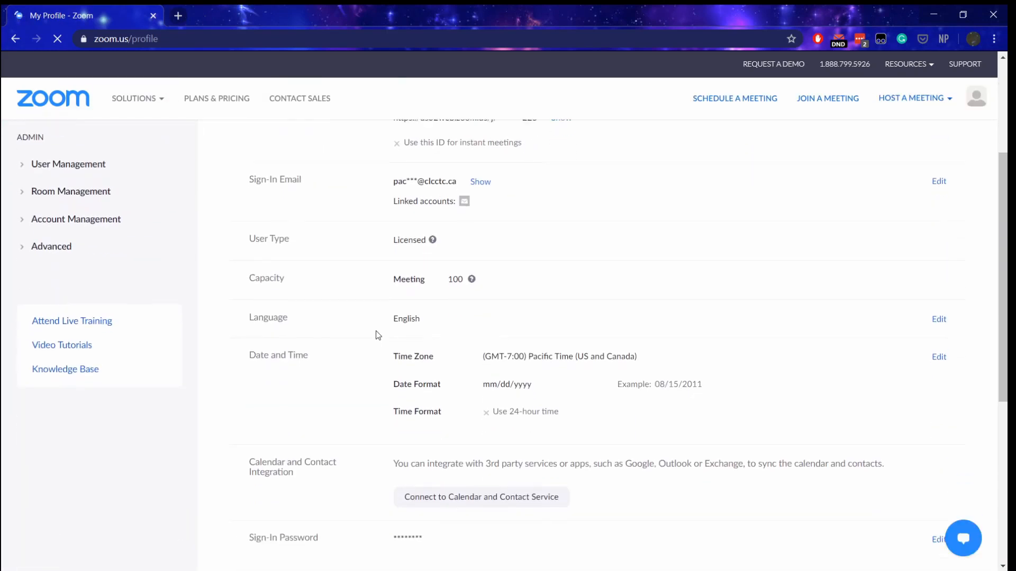
{"action": "scroll", "coordinate": [377, 335], "scroll_direction": "down", "scroll_amount": 2}
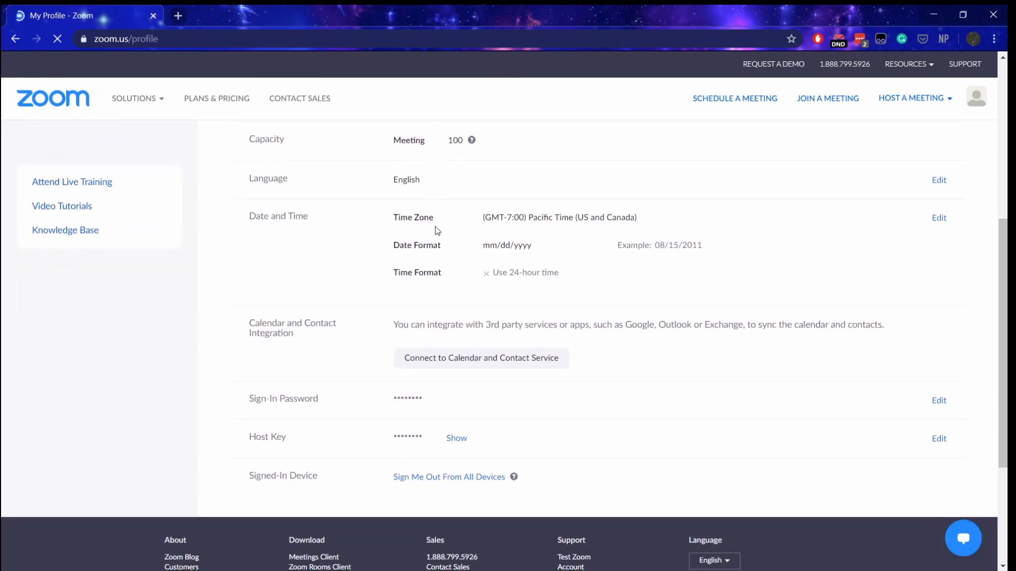
{"action": "scroll", "coordinate": [306, 272], "scroll_direction": "up", "scroll_amount": 5}
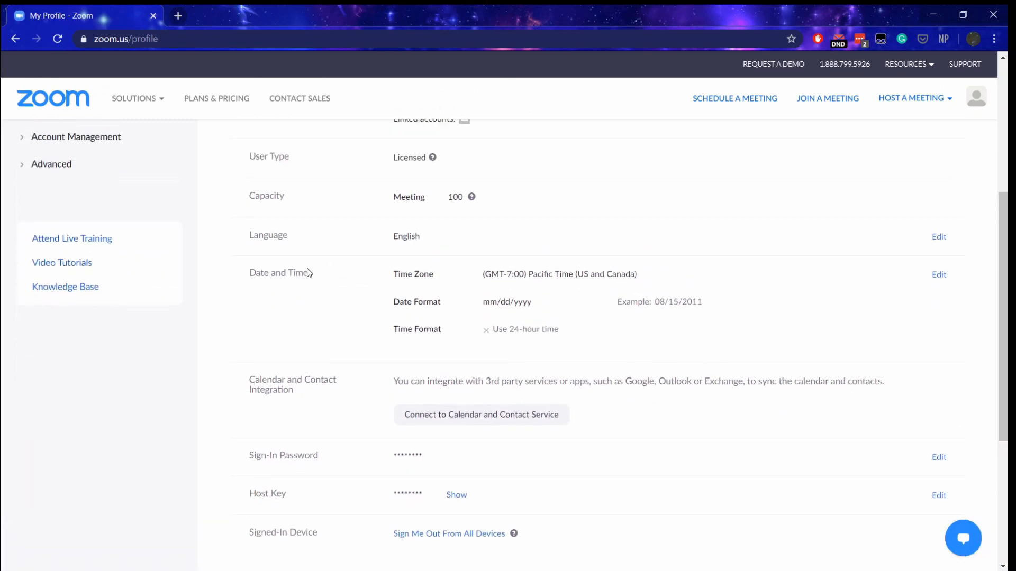
{"action": "left_click", "coordinate": [56, 203]}
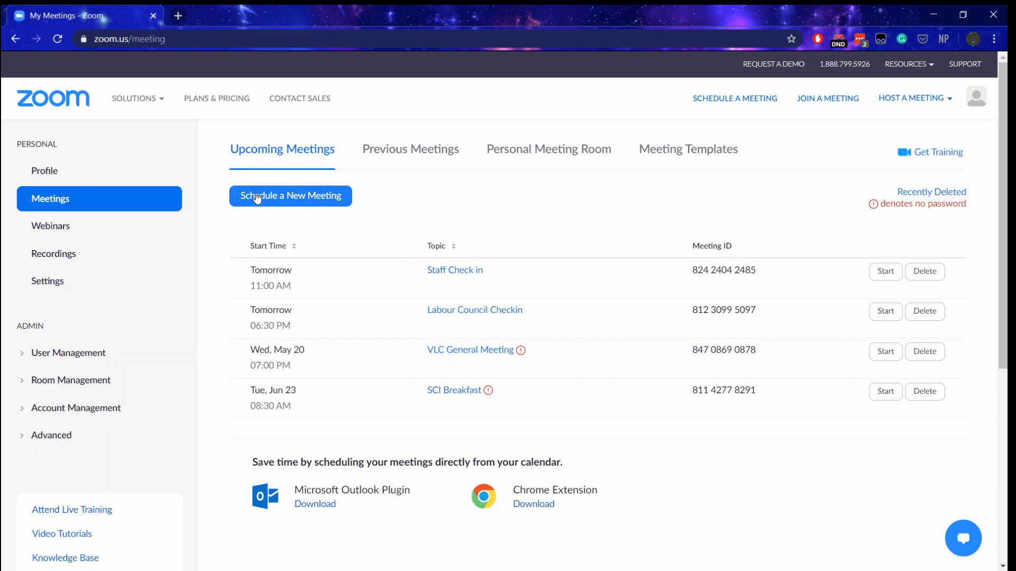
{"action": "left_click", "coordinate": [285, 197]}
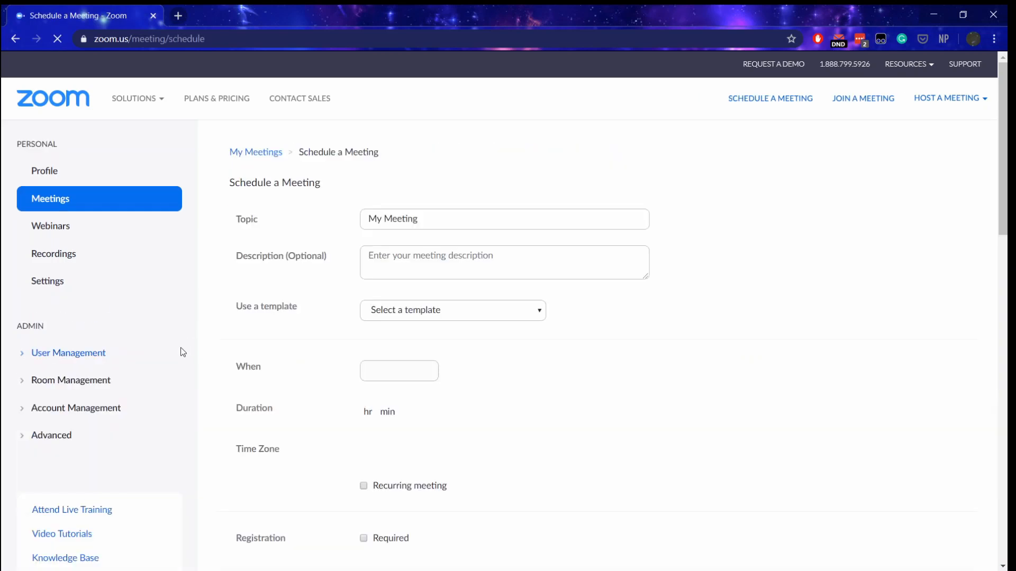
Set the meeting topic to "Local Meeting" and leave the description empty
{"action": "double_click", "coordinate": [395, 219]}
{"action": "left_click", "coordinate": [396, 220]}
{"action": "left_click", "coordinate": [378, 221]}
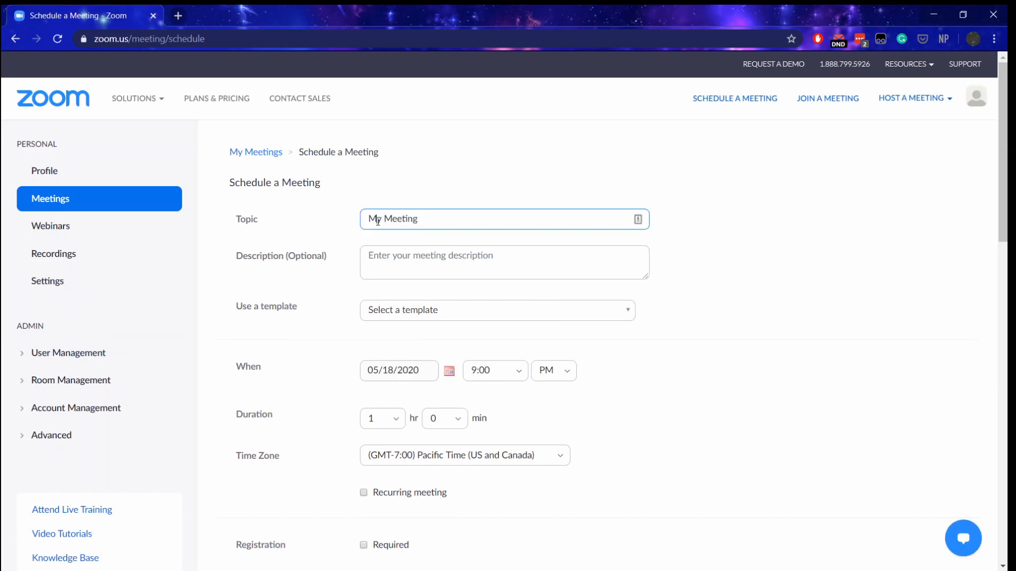
{"action": "triple_click", "coordinate": [378, 221]}
{"action": "type", "text": "Local Meeting"}
{"action": "left_click", "coordinate": [381, 259]}
Set the meeting date to 05/20/2020 and the start time to 2:30 PM
{"action": "scroll", "coordinate": [376, 260], "scroll_direction": "down", "scroll_amount": 1}
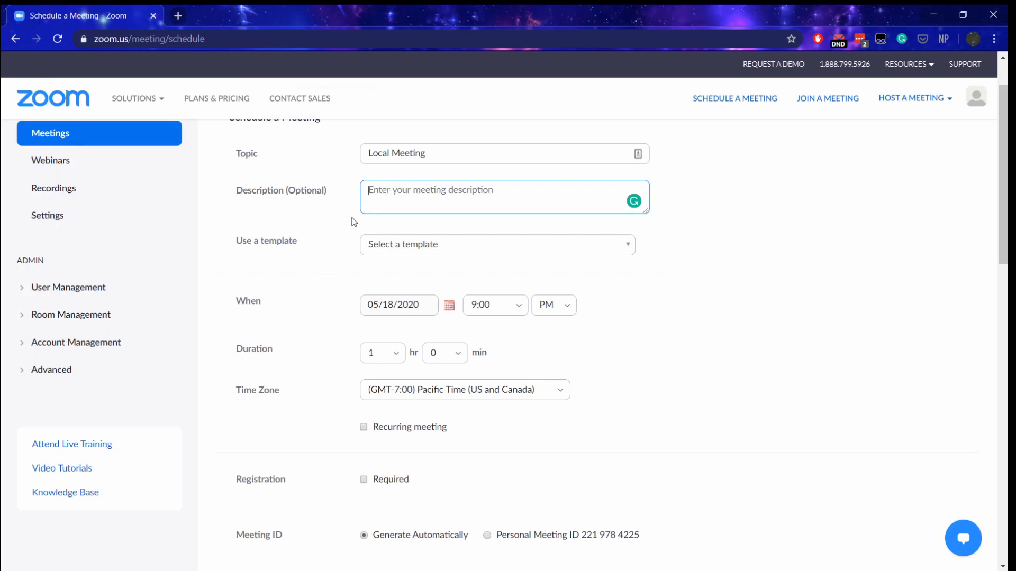
{"action": "scroll", "coordinate": [324, 280], "scroll_direction": "down", "scroll_amount": 3}
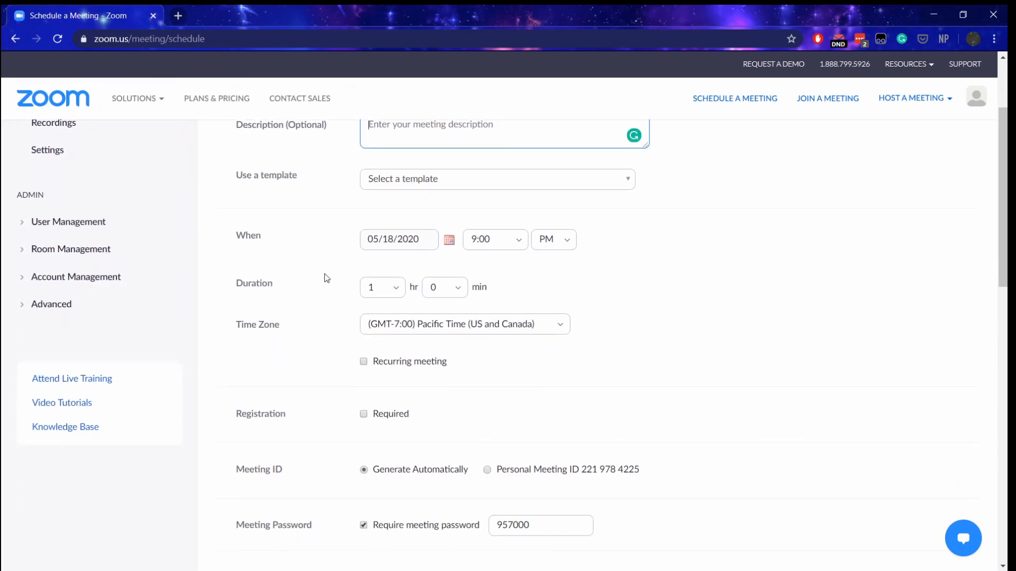
{"action": "left_click", "coordinate": [450, 175]}
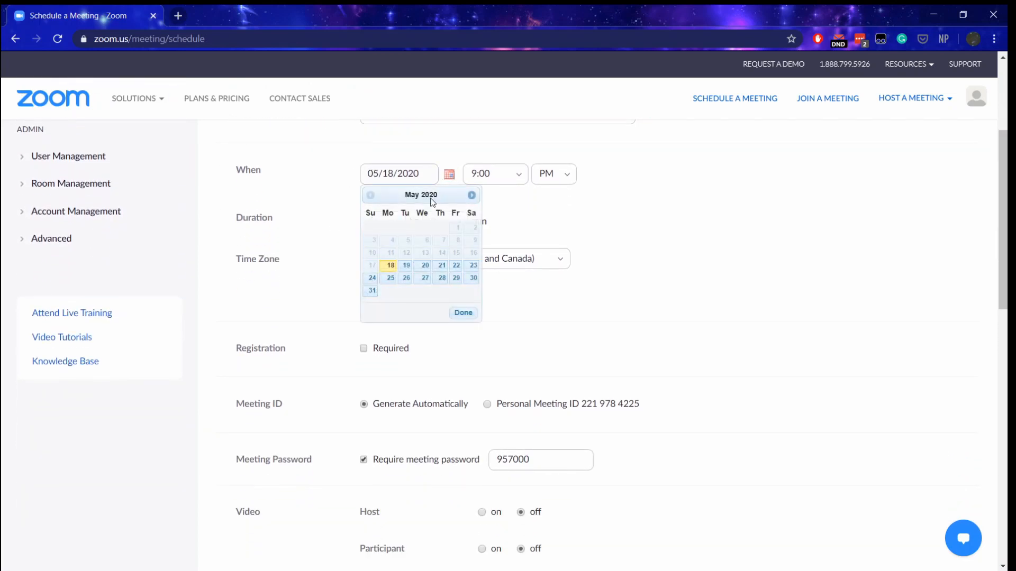
{"action": "left_click", "coordinate": [430, 265]}
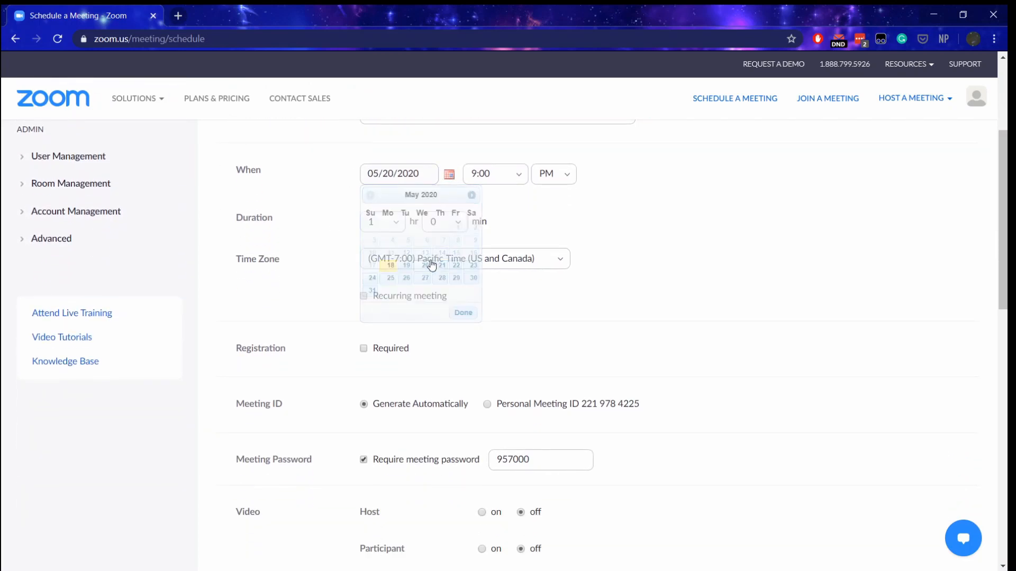
{"action": "left_click", "coordinate": [519, 180]}
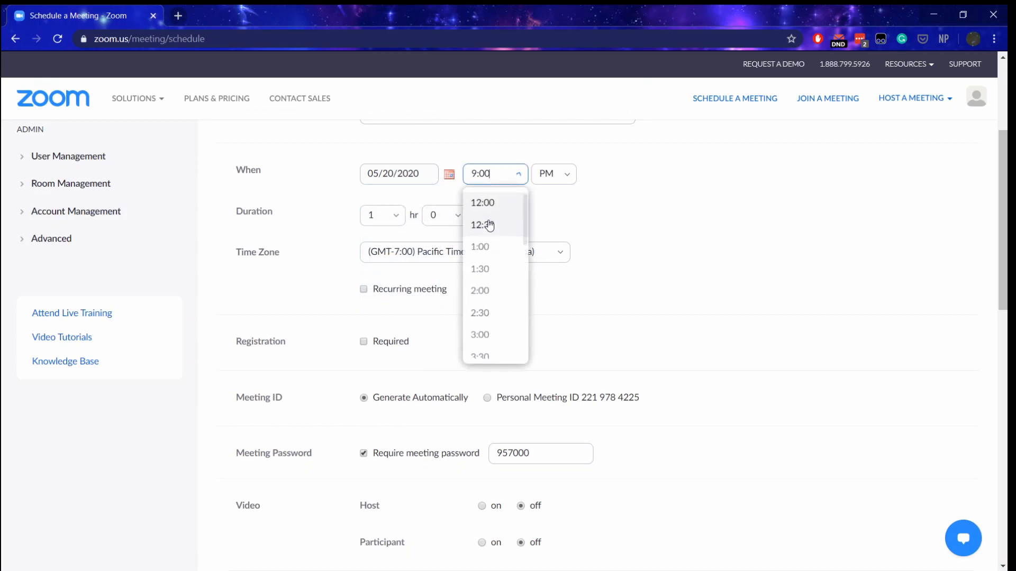
{"action": "left_click", "coordinate": [492, 316]}
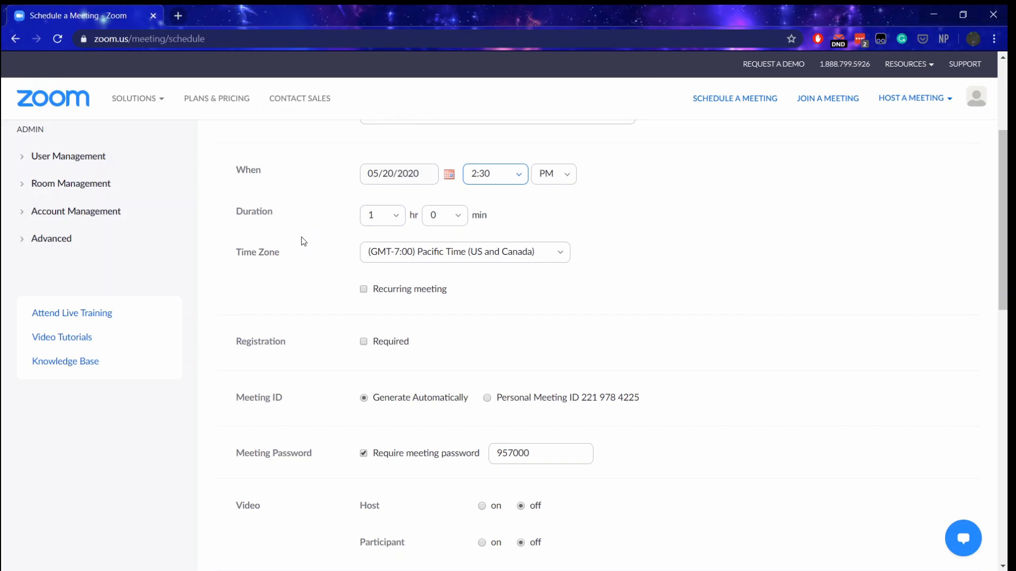
Make the meeting recurring with daily recurrence, repeating every 7 days
{"action": "scroll", "coordinate": [303, 241], "scroll_direction": "down", "scroll_amount": 1}
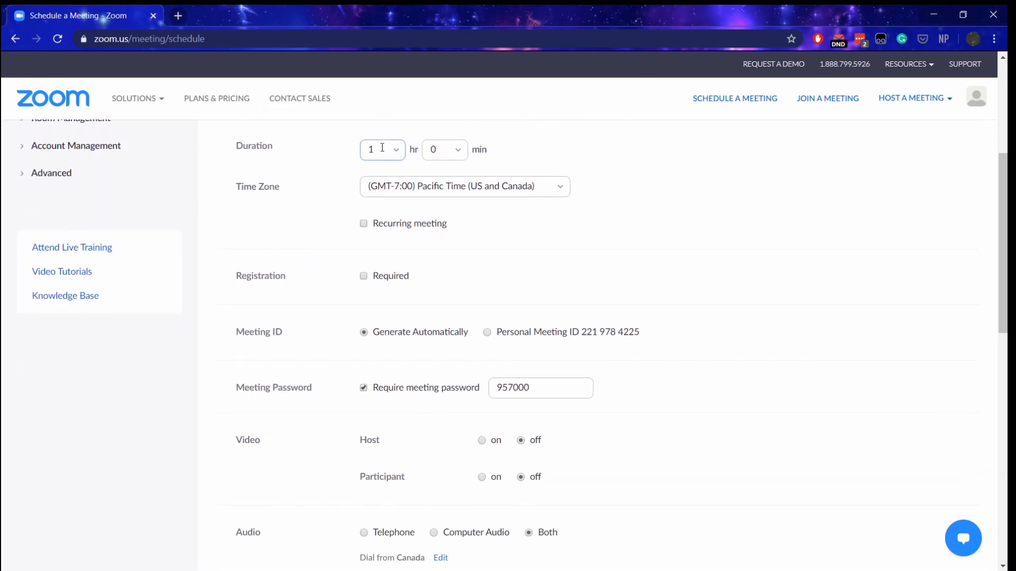
{"action": "left_click", "coordinate": [364, 224]}
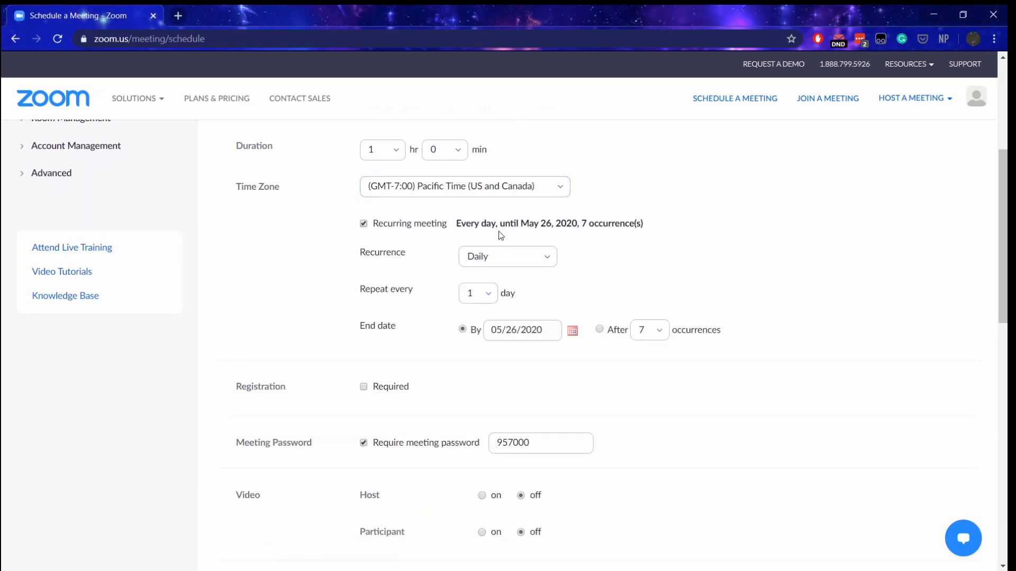
{"action": "left_click", "coordinate": [484, 292]}
{"action": "left_click", "coordinate": [474, 452]}
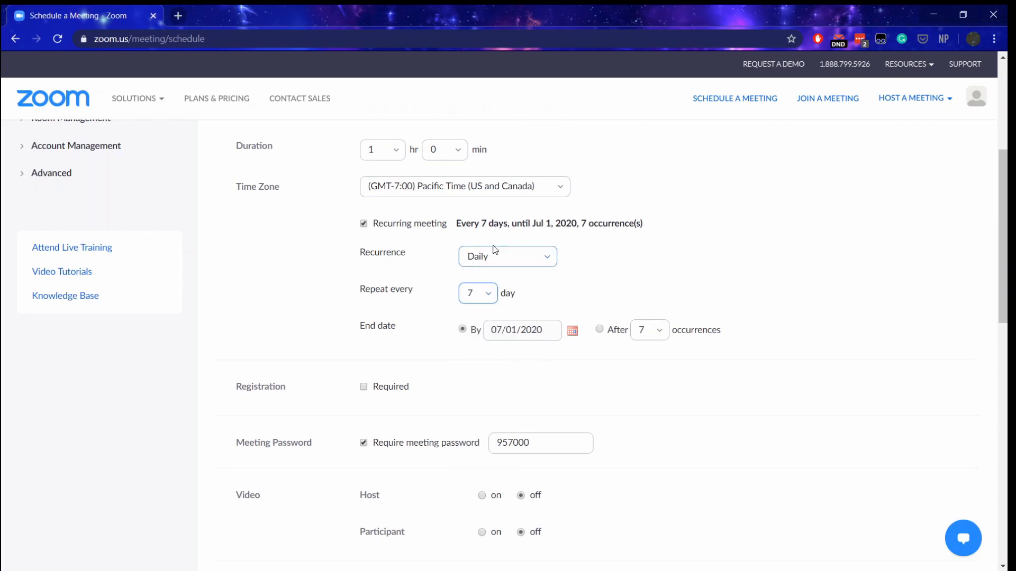
Change the recurrence to weekly, repeating every 2 weeks, and turn the recurring meeting option back off
{"action": "left_click", "coordinate": [515, 262]}
{"action": "left_click", "coordinate": [506, 307]}
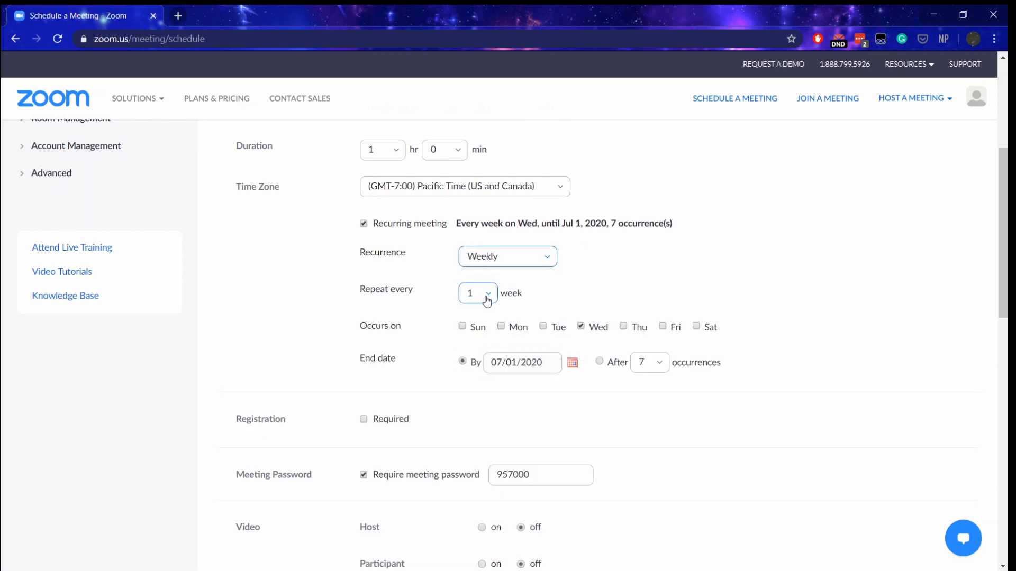
{"action": "left_click", "coordinate": [488, 296]}
{"action": "left_click", "coordinate": [471, 338]}
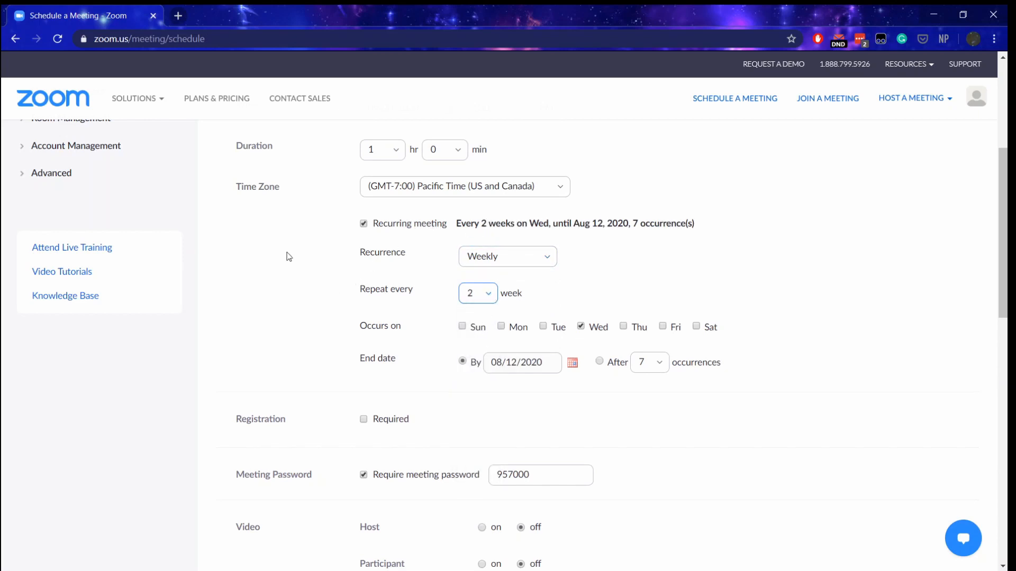
{"action": "scroll", "coordinate": [275, 293], "scroll_direction": "up", "scroll_amount": 1}
{"action": "scroll", "coordinate": [275, 293], "scroll_direction": "up", "scroll_amount": 2}
{"action": "scroll", "coordinate": [275, 286], "scroll_direction": "down", "scroll_amount": 4}
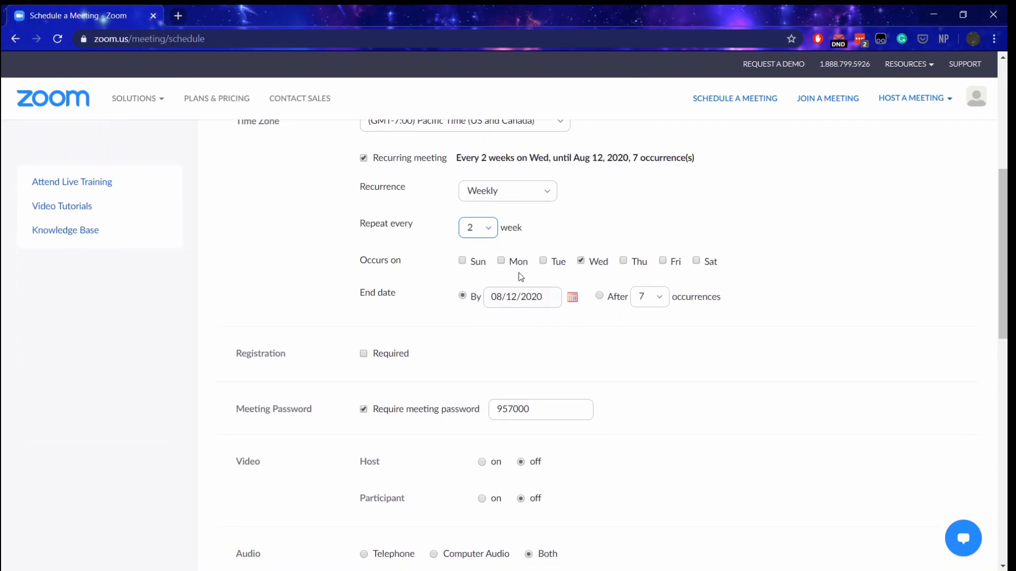
{"action": "scroll", "coordinate": [416, 270], "scroll_direction": "up", "scroll_amount": 1}
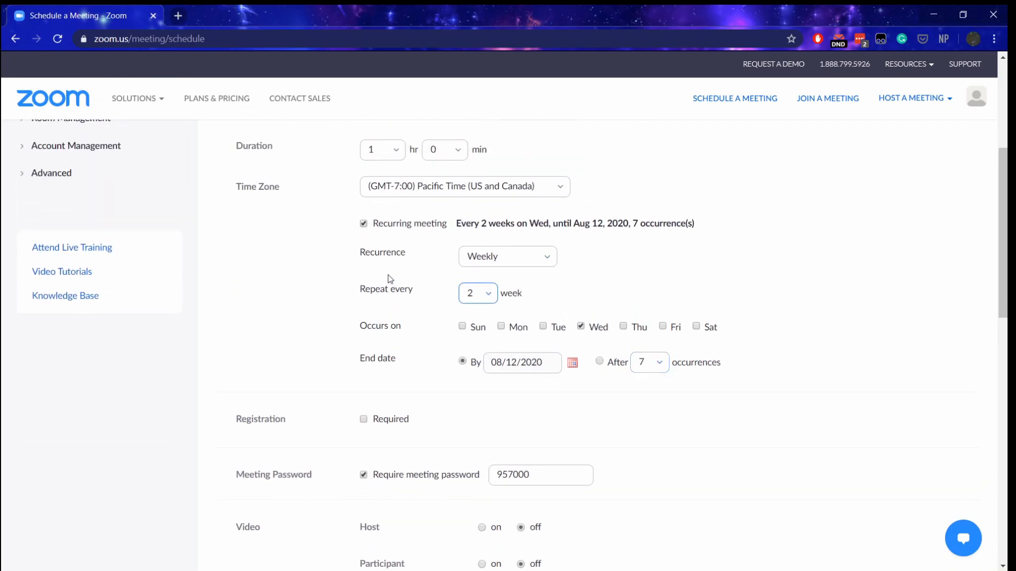
{"action": "left_click", "coordinate": [364, 224]}
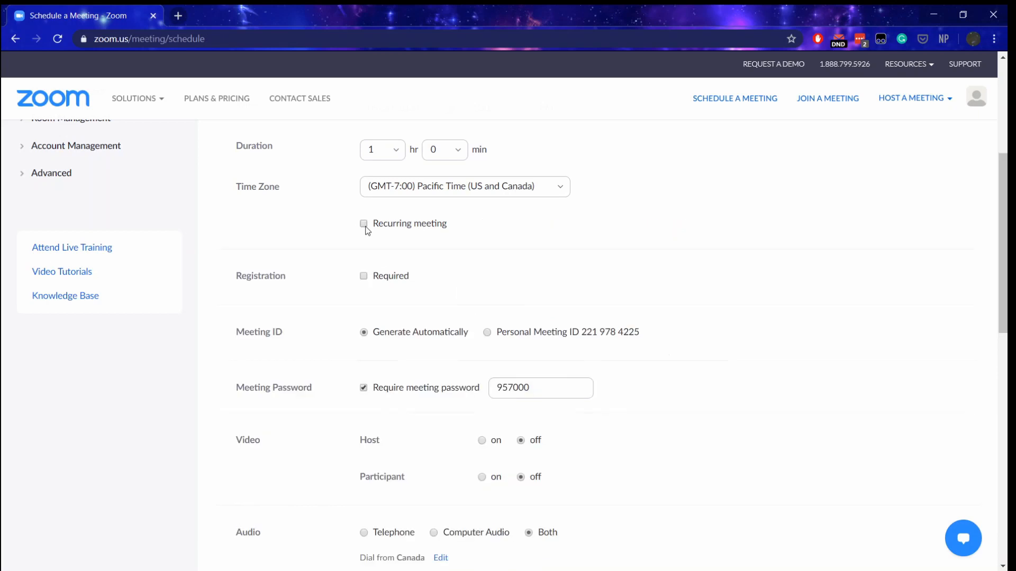
Make registration required for the meeting and highlight the personal meeting ID number
{"action": "left_click", "coordinate": [364, 277]}
{"action": "scroll", "coordinate": [265, 276], "scroll_direction": "down", "scroll_amount": 1}
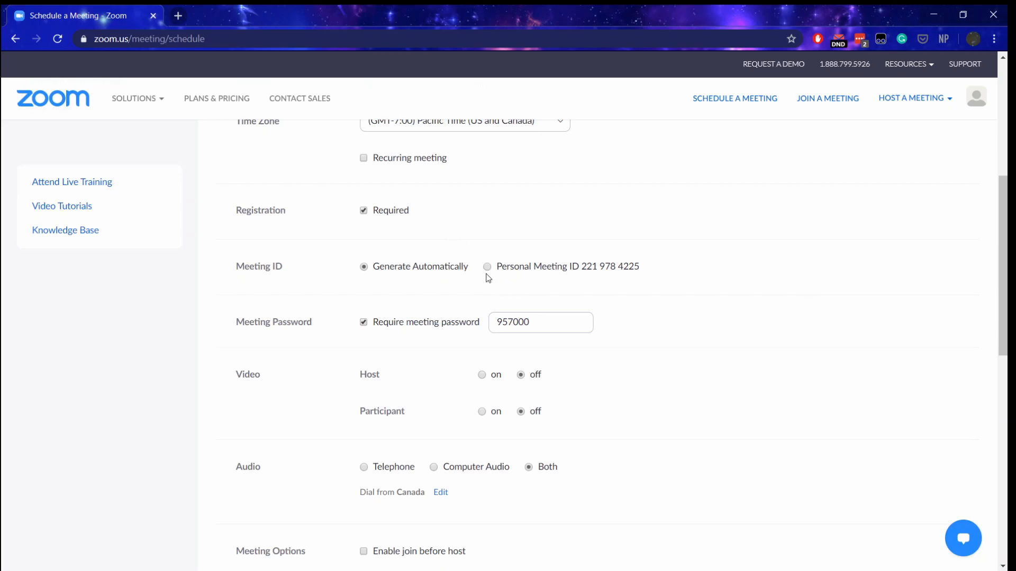
{"action": "left_click_drag", "start_coordinate": [580, 267], "coordinate": [620, 271]}
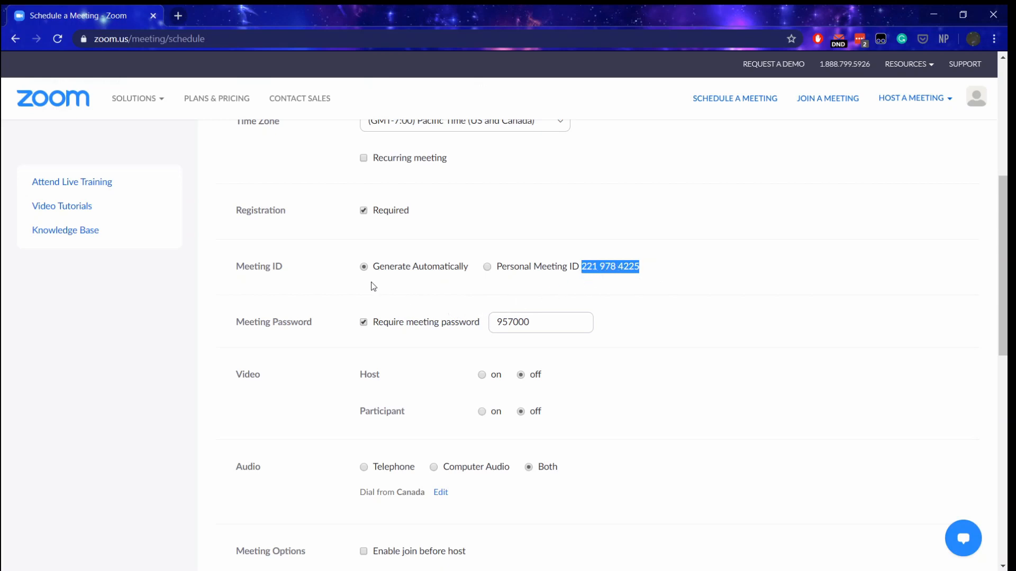
{"action": "scroll", "coordinate": [374, 286], "scroll_direction": "down", "scroll_amount": 3}
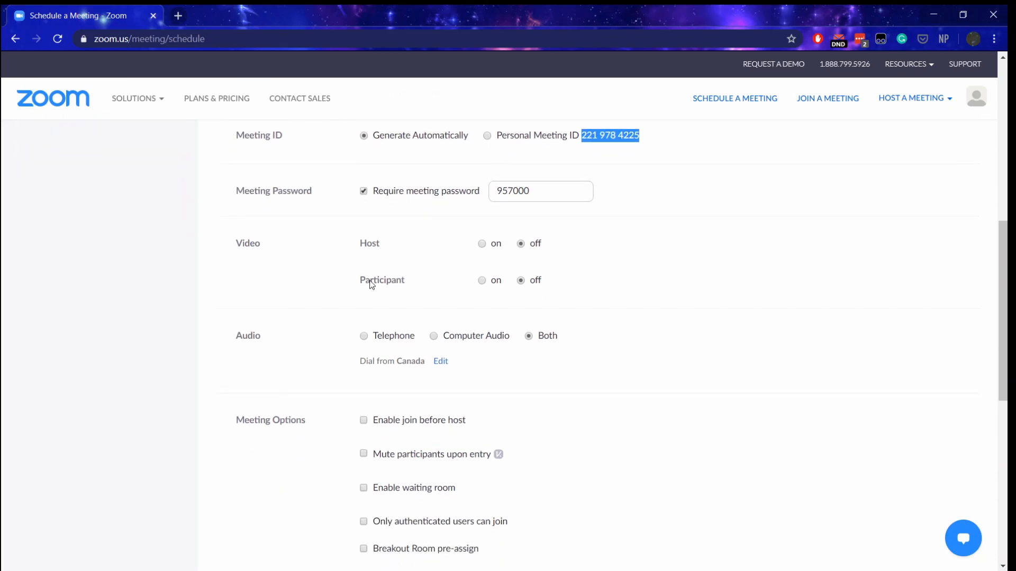
{"action": "scroll", "coordinate": [411, 240], "scroll_direction": "up", "scroll_amount": 2}
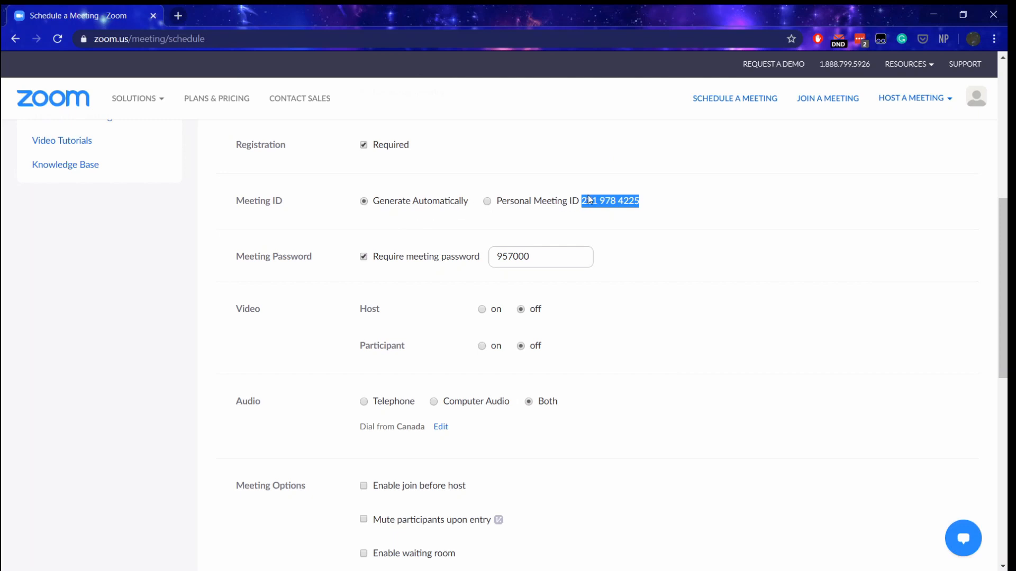
Try using the personal meeting ID for the meeting and return the meeting ID to Generate Automatically
{"action": "left_click", "coordinate": [547, 206]}
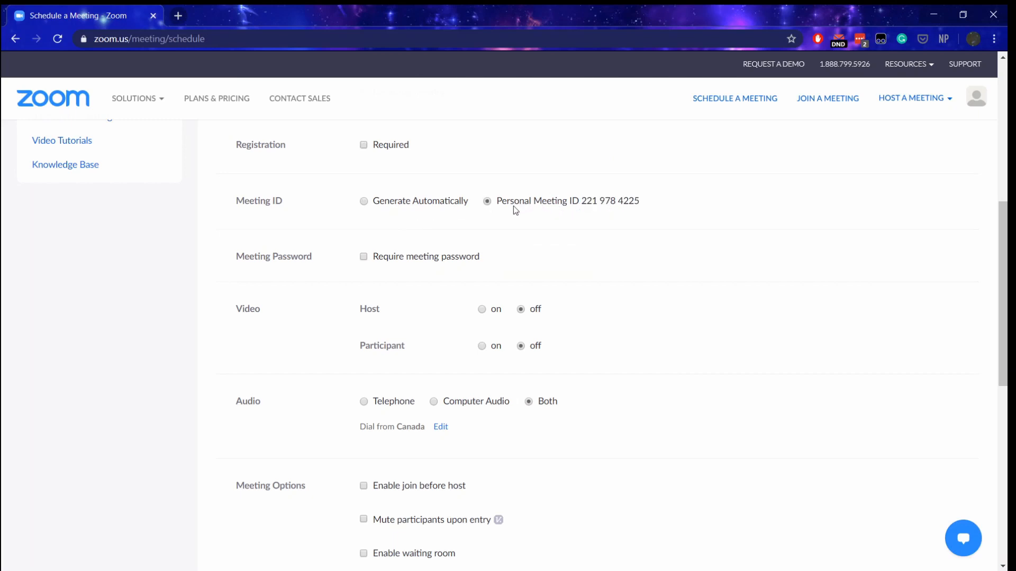
{"action": "left_click", "coordinate": [364, 202]}
{"action": "scroll", "coordinate": [257, 291], "scroll_direction": "down", "scroll_amount": 1}
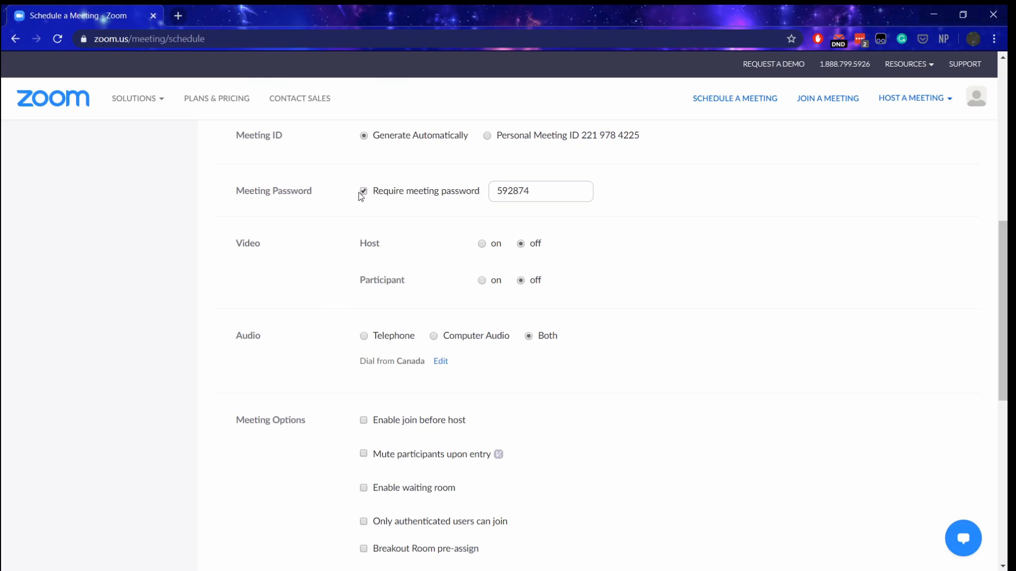
{"action": "scroll", "coordinate": [390, 245], "scroll_direction": "up", "scroll_amount": 1}
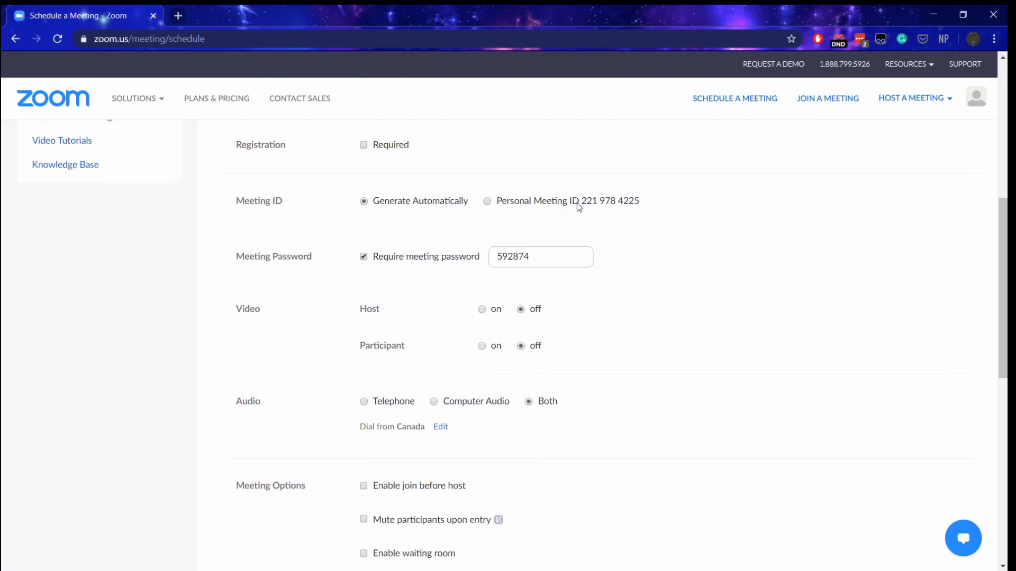
{"action": "left_click_drag", "start_coordinate": [579, 202], "coordinate": [623, 202]}
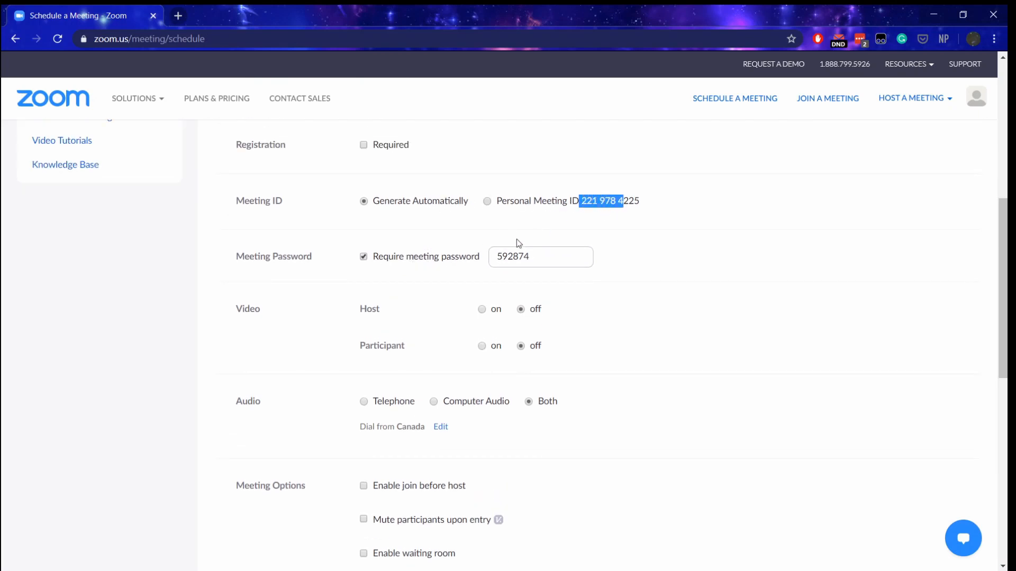
{"action": "left_click", "coordinate": [630, 202]}
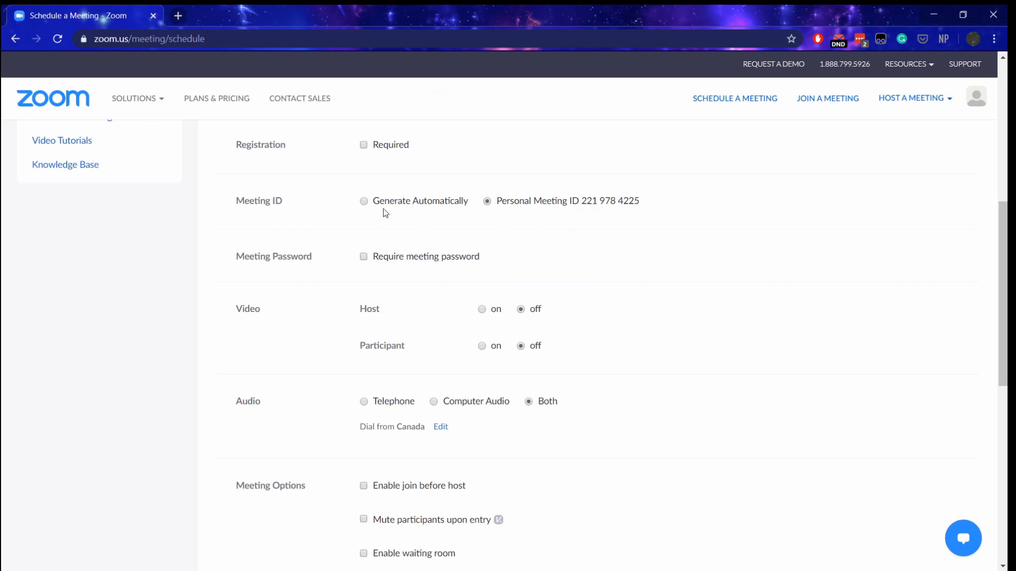
{"action": "left_click", "coordinate": [365, 202]}
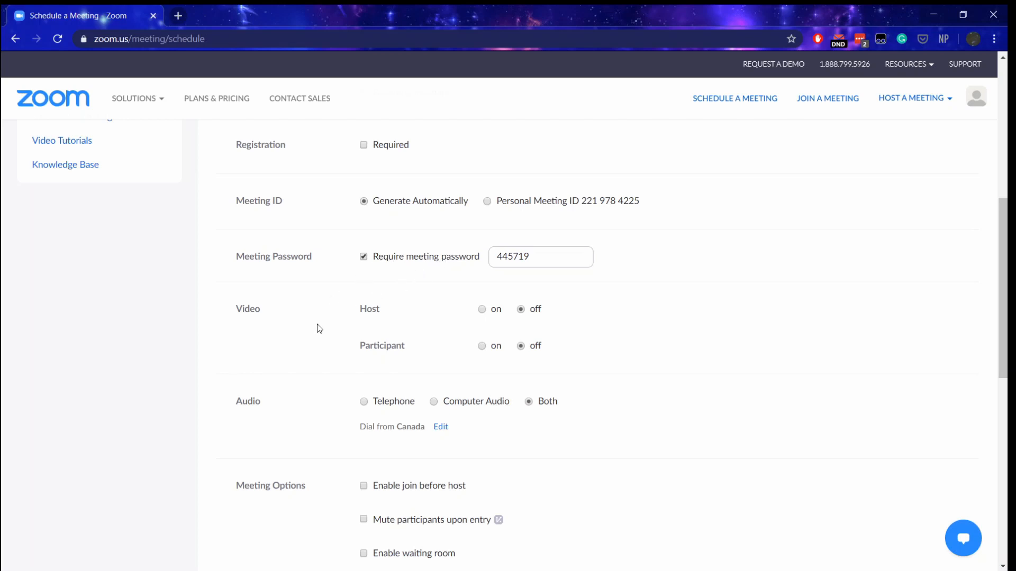
Turn on required registration for the meeting with the automatically generated ID
{"action": "scroll", "coordinate": [316, 324], "scroll_direction": "up", "scroll_amount": 4}
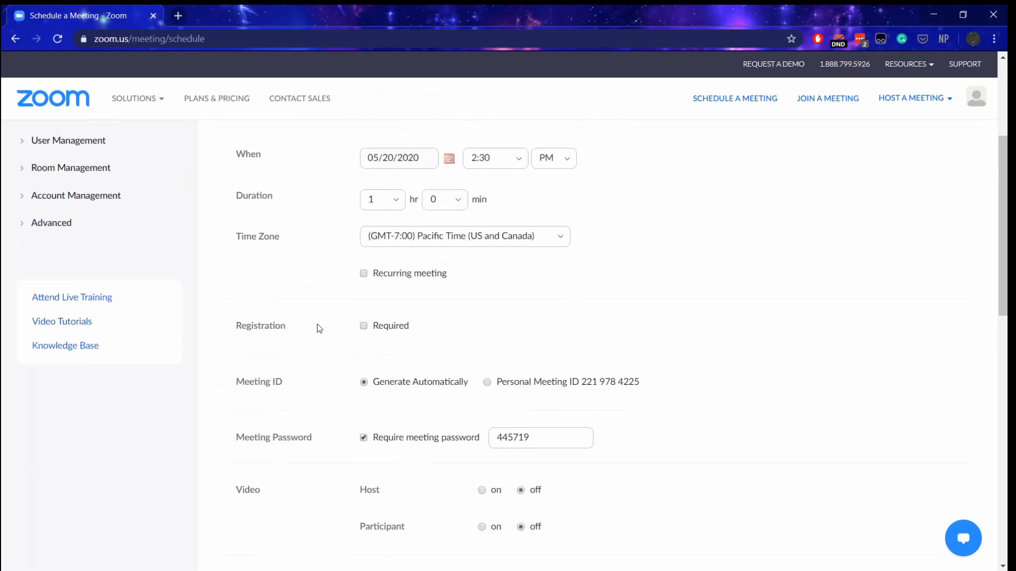
{"action": "scroll", "coordinate": [352, 312], "scroll_direction": "down", "scroll_amount": 1}
{"action": "left_click", "coordinate": [363, 276]}
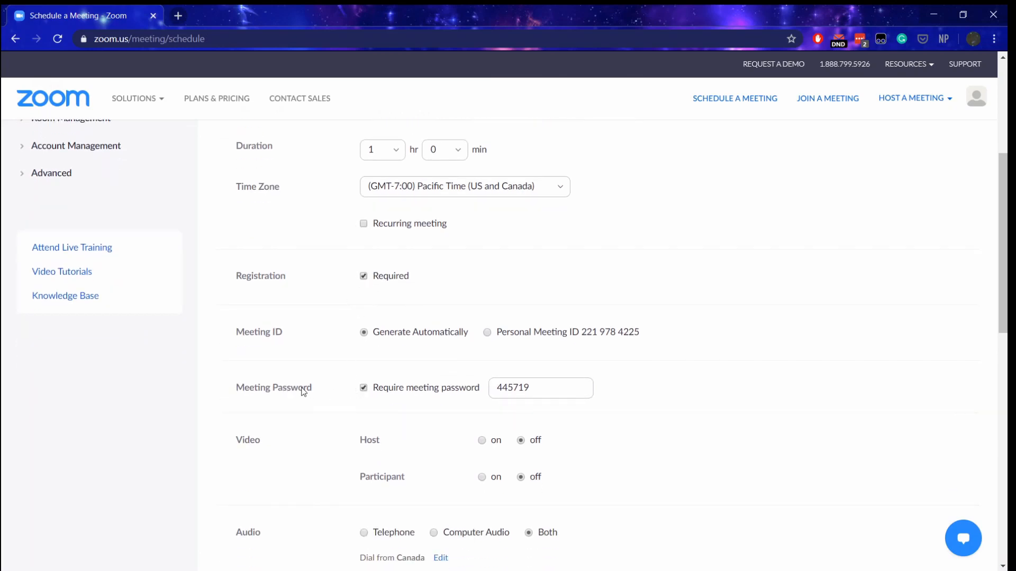
{"action": "scroll", "coordinate": [309, 400], "scroll_direction": "down", "scroll_amount": 2}
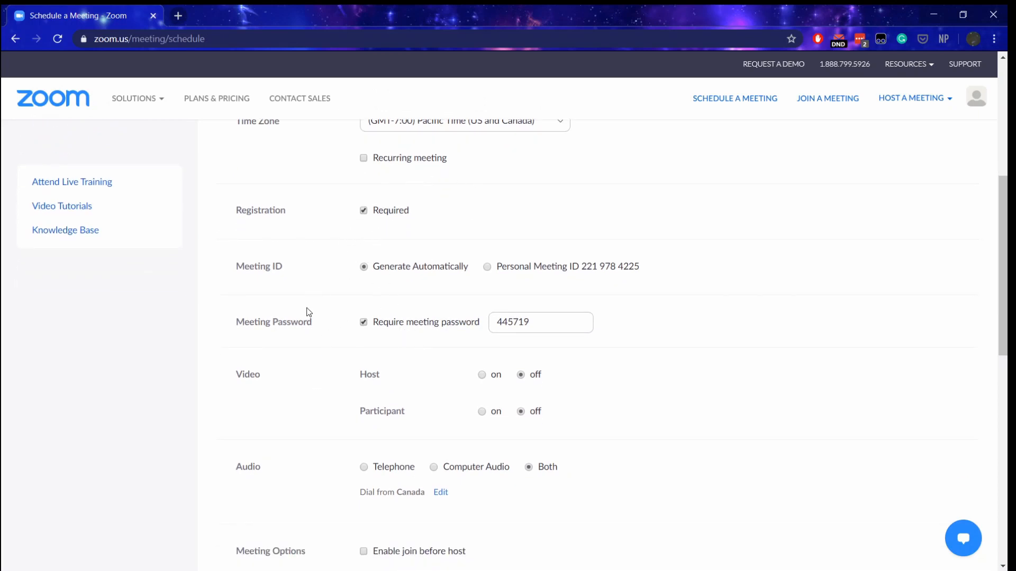
{"action": "scroll", "coordinate": [307, 312], "scroll_direction": "down", "scroll_amount": 2}
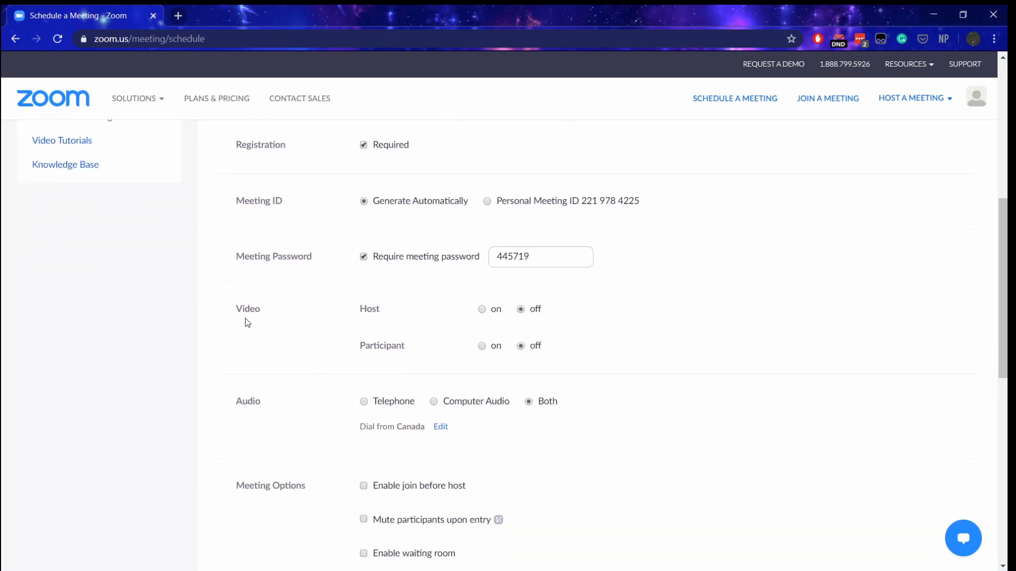
Highlight the host and participant video settings of the meeting
{"action": "left_click_drag", "start_coordinate": [224, 311], "coordinate": [568, 351]}
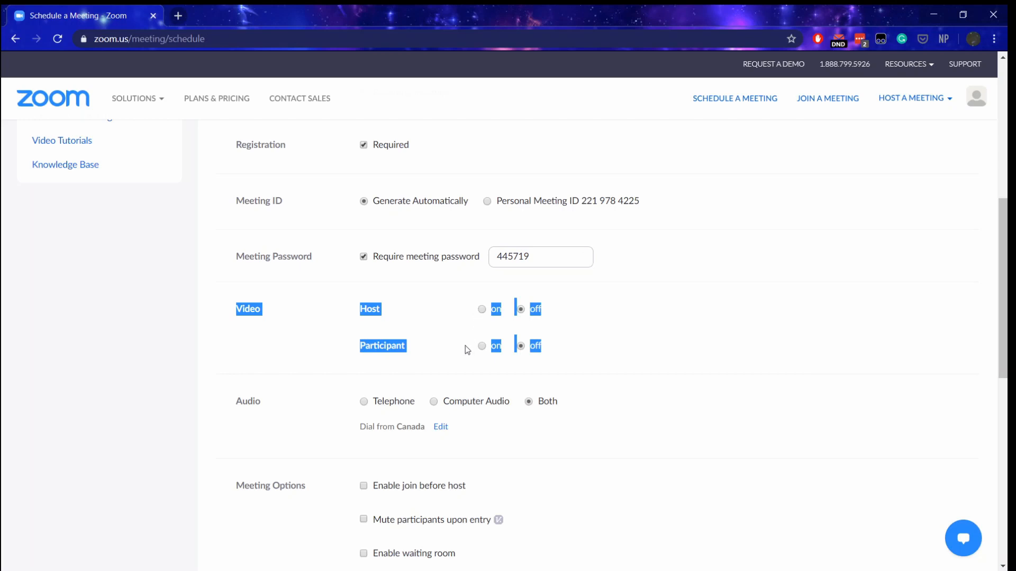
{"action": "left_click", "coordinate": [662, 353]}
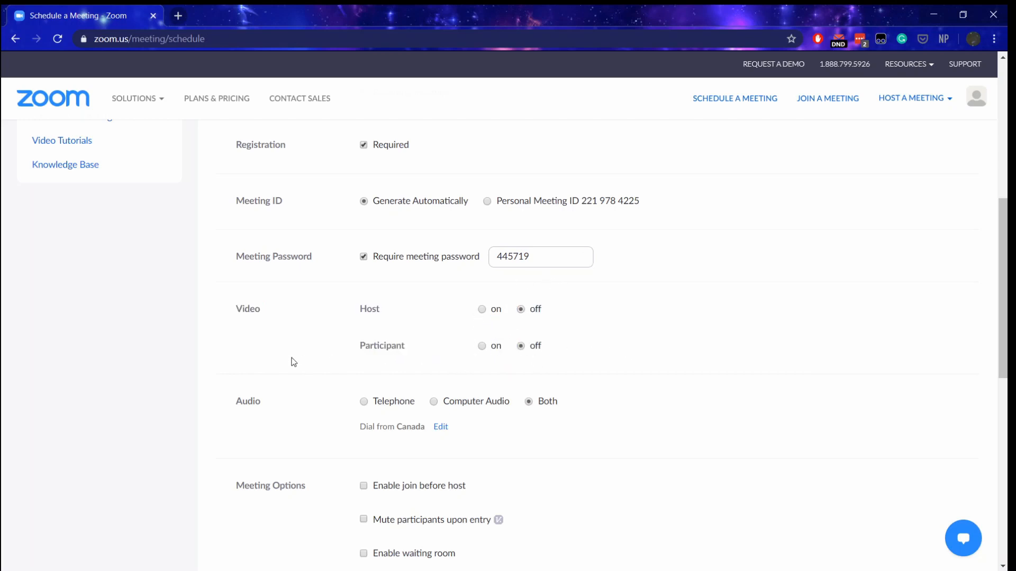
{"action": "scroll", "coordinate": [293, 362], "scroll_direction": "down", "scroll_amount": 1}
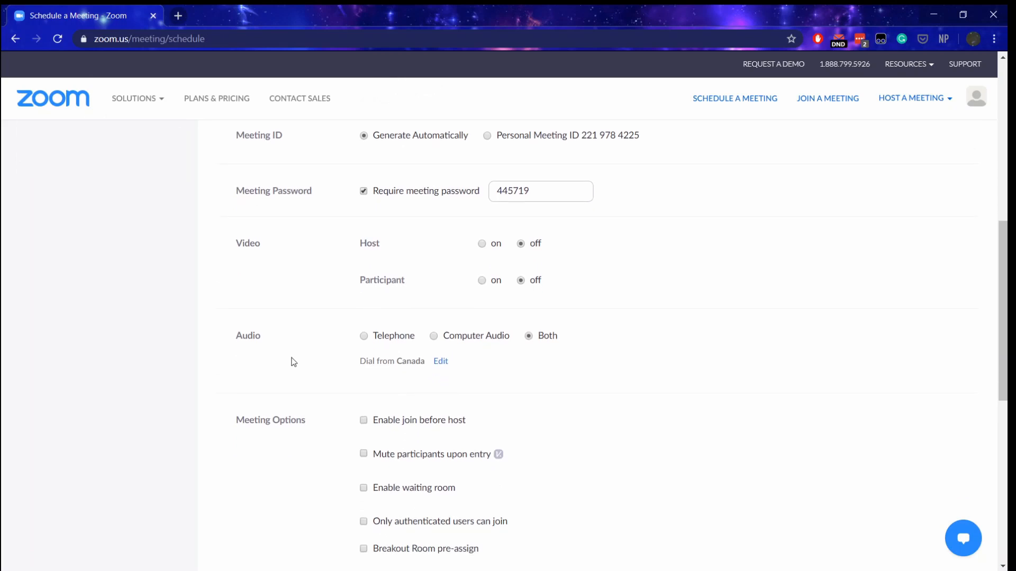
Try the Telephone and Computer Audio options, return the audio to Both, and highlight the dial-in country Canada
{"action": "scroll", "coordinate": [294, 362], "scroll_direction": "down", "scroll_amount": 1}
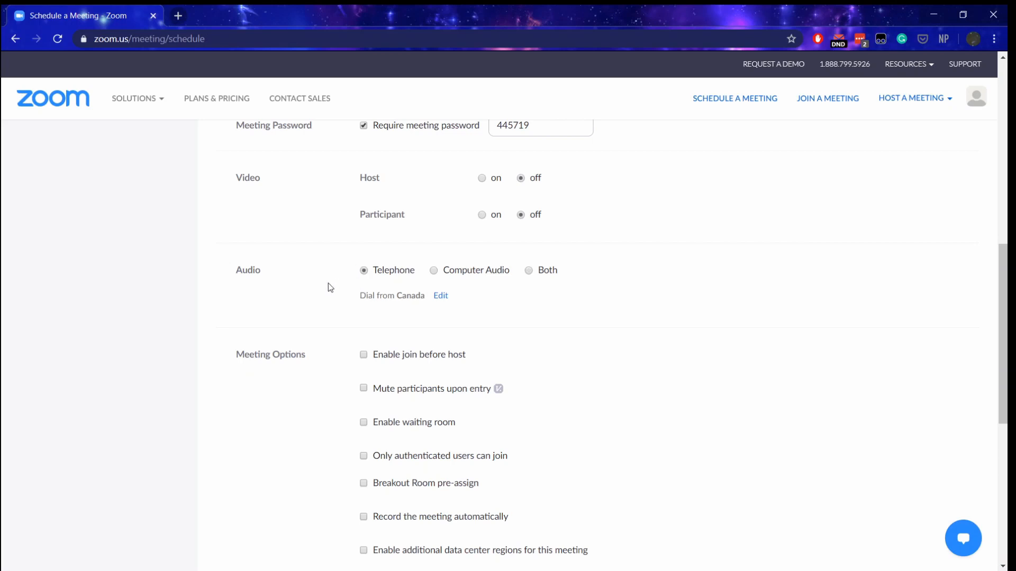
{"action": "left_click", "coordinate": [434, 271]}
{"action": "left_click", "coordinate": [529, 271]}
{"action": "left_click", "coordinate": [434, 271]}
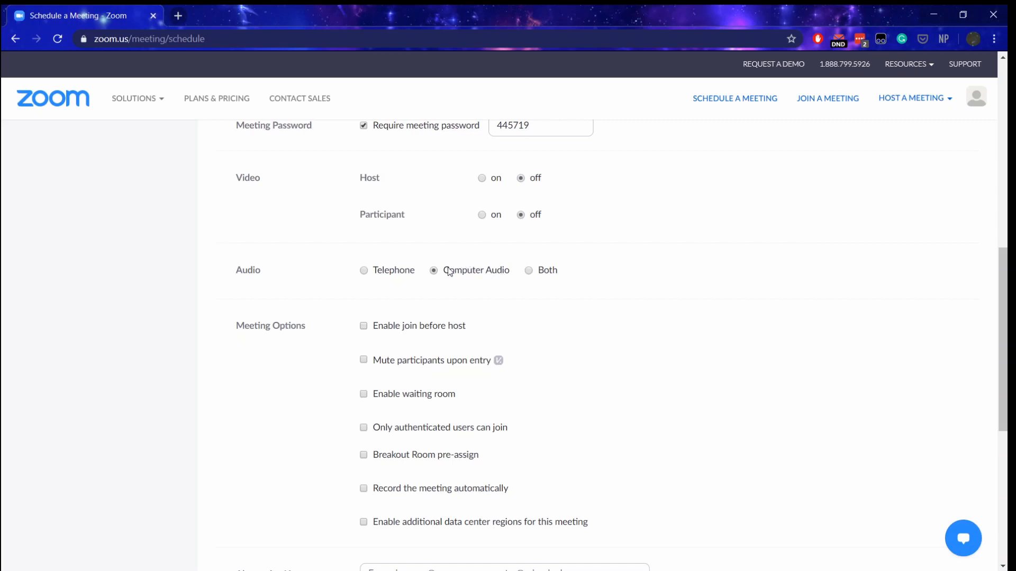
{"action": "left_click", "coordinate": [529, 271]}
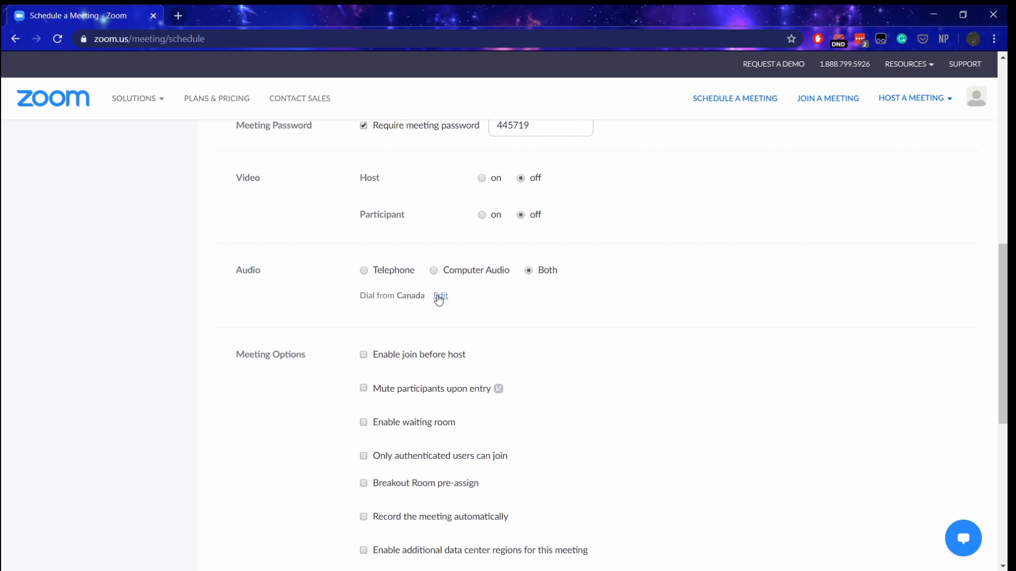
{"action": "scroll", "coordinate": [335, 328], "scroll_direction": "down", "scroll_amount": 1}
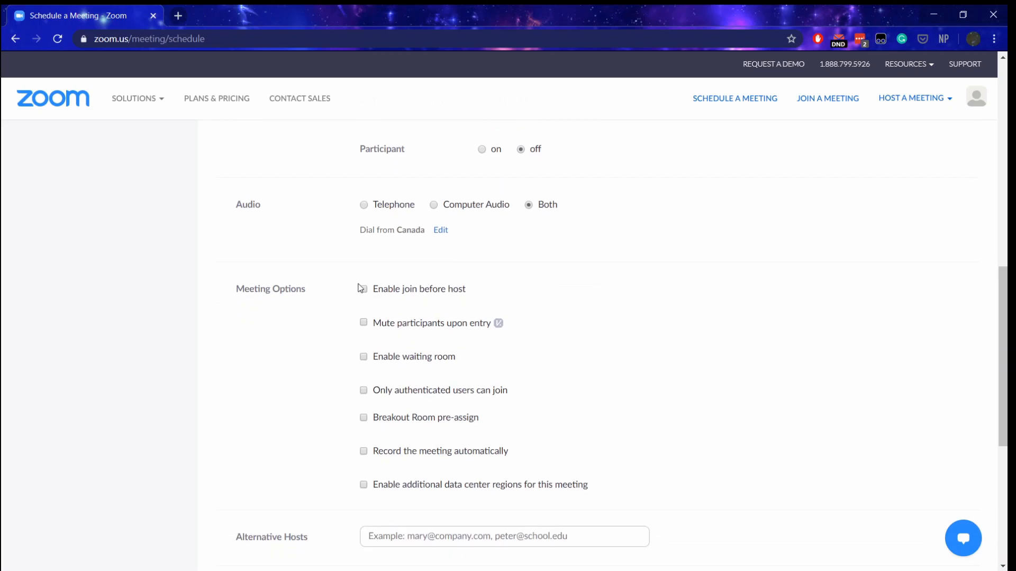
{"action": "left_click_drag", "start_coordinate": [395, 230], "coordinate": [425, 232]}
Try enabling join before host and turn the option back off
{"action": "scroll", "coordinate": [300, 249], "scroll_direction": "down", "scroll_amount": 1}
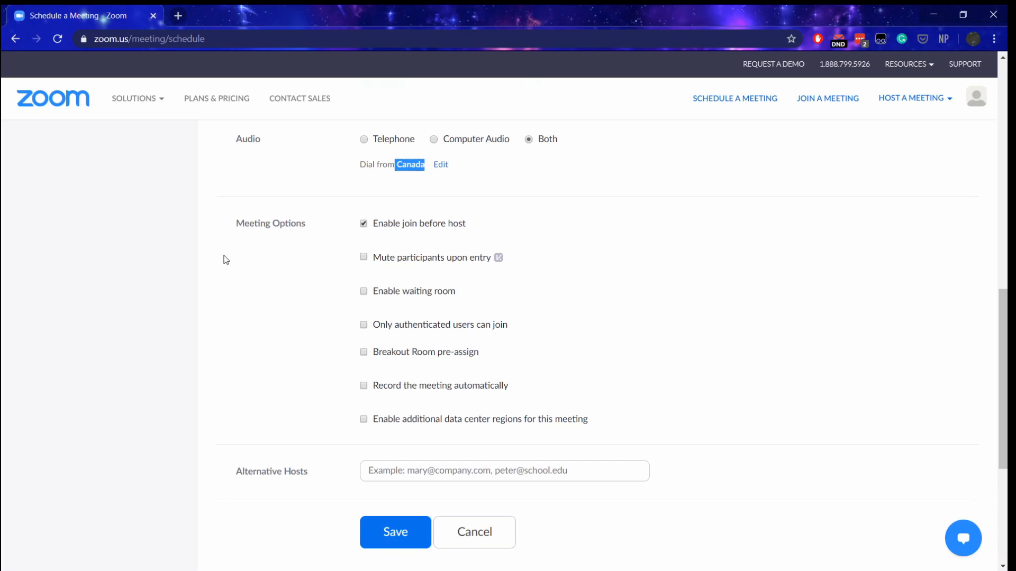
{"action": "left_click", "coordinate": [363, 224]}
{"action": "scroll", "coordinate": [310, 244], "scroll_direction": "down", "scroll_amount": 1}
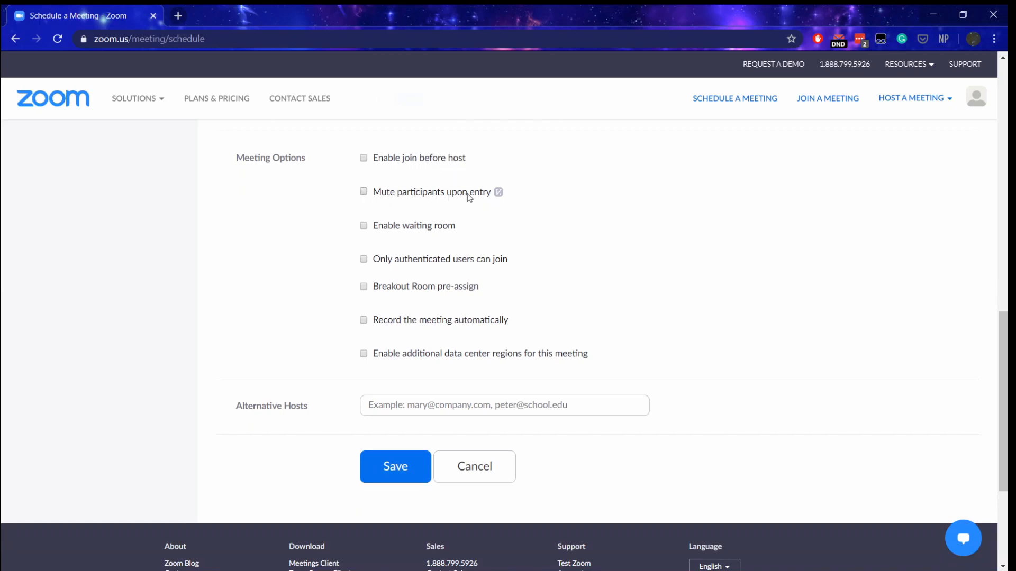
{"action": "mouse_move", "coordinate": [490, 198]}
{"action": "scroll", "coordinate": [274, 206], "scroll_direction": "down", "scroll_amount": 1}
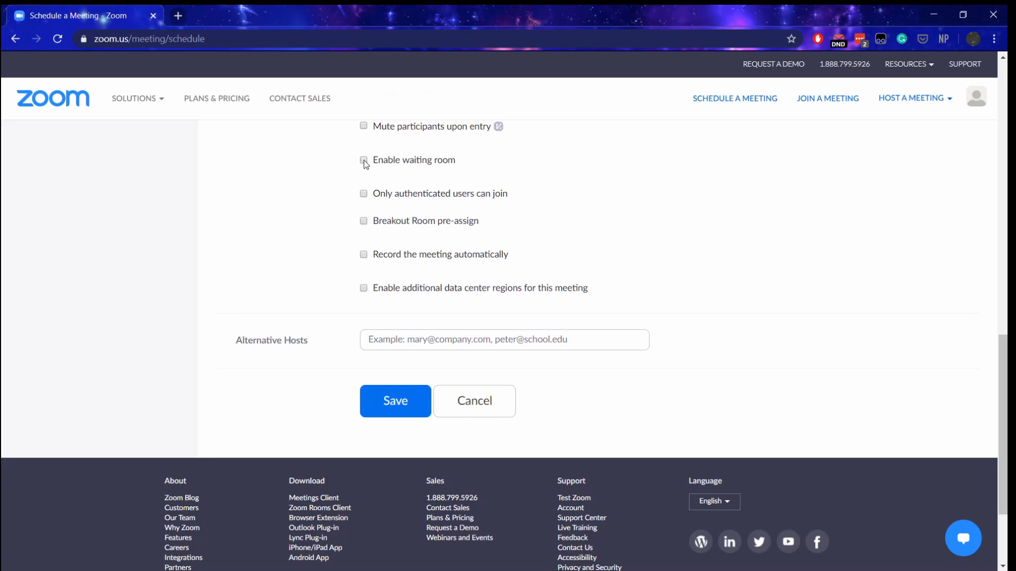
Try the waiting room option, leave it off, and review the meeting password requirement
{"action": "left_click", "coordinate": [365, 165]}
{"action": "scroll", "coordinate": [323, 202], "scroll_direction": "up", "scroll_amount": 7}
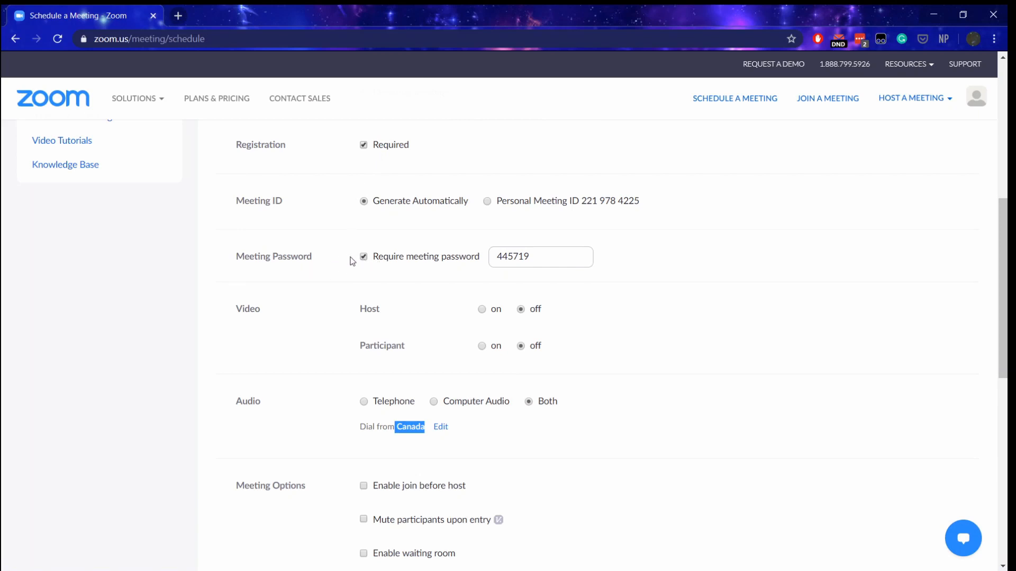
{"action": "scroll", "coordinate": [299, 281], "scroll_direction": "down", "scroll_amount": 1}
{"action": "scroll", "coordinate": [298, 281], "scroll_direction": "down", "scroll_amount": 9}
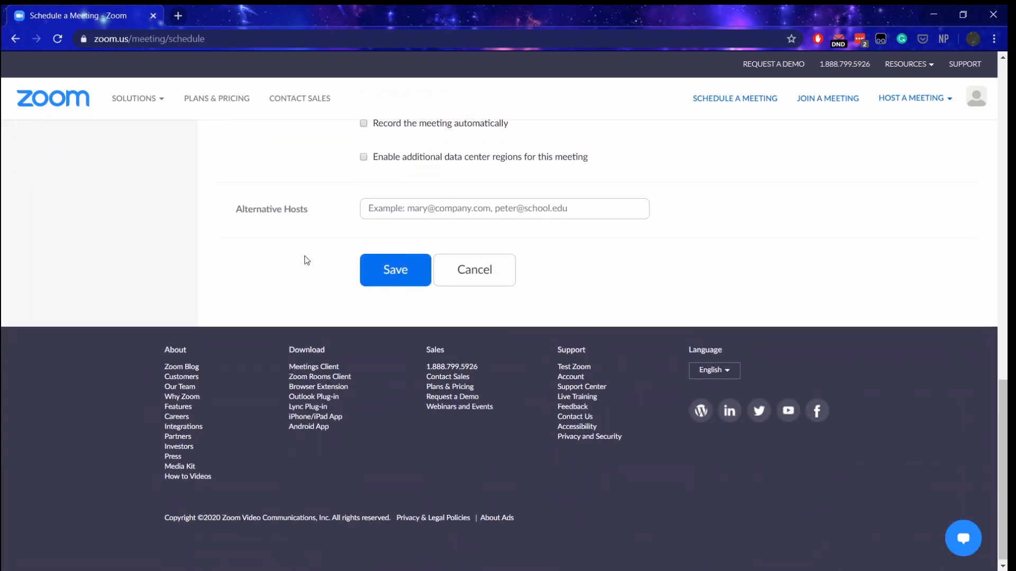
{"action": "scroll", "coordinate": [305, 259], "scroll_direction": "up", "scroll_amount": 2}
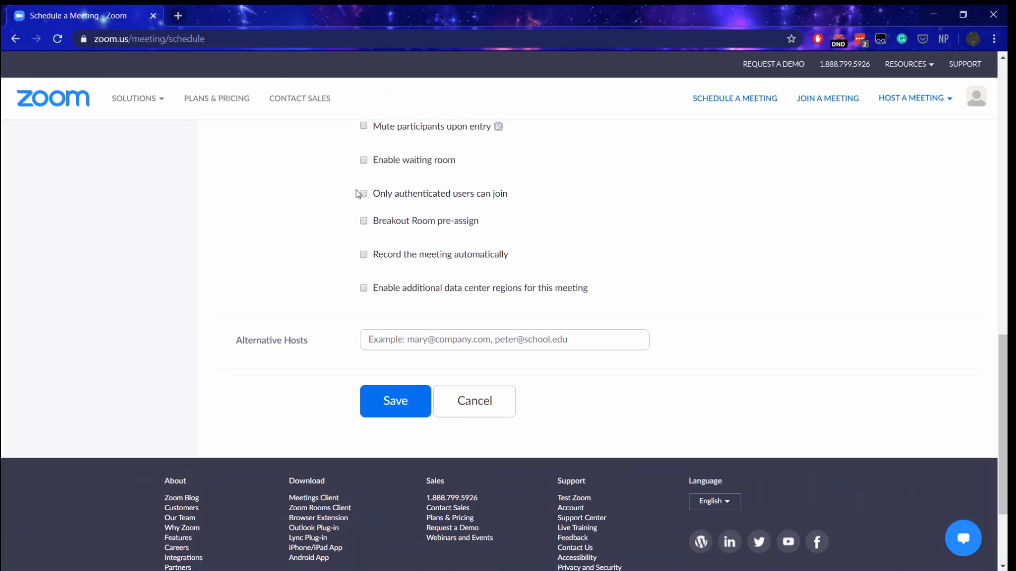
Highlight the option that only authenticated users can join, try it, and turn it back off
{"action": "left_click_drag", "start_coordinate": [373, 195], "coordinate": [486, 197]}
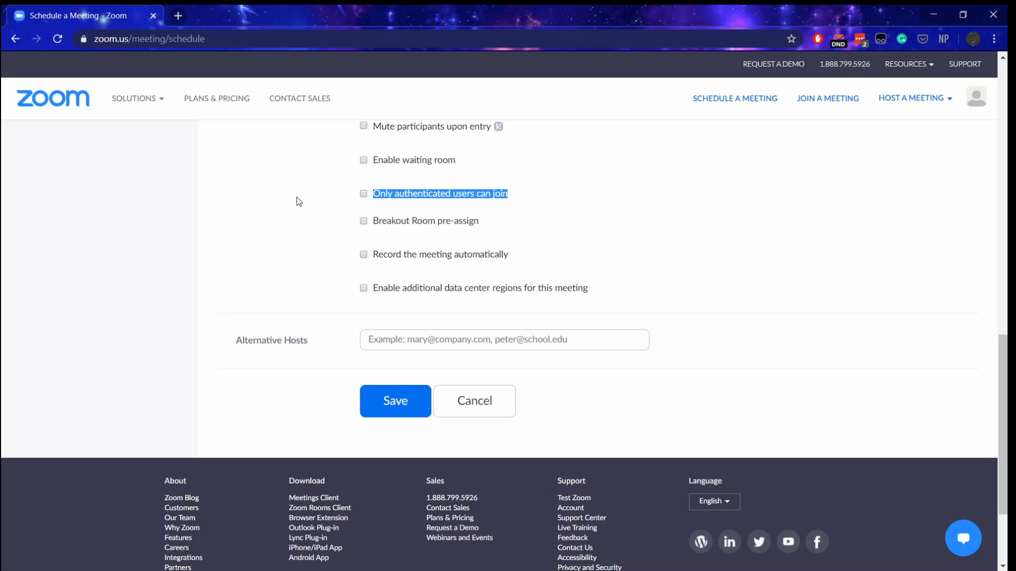
{"action": "left_click", "coordinate": [363, 193]}
{"action": "left_click", "coordinate": [363, 194]}
Highlight the Breakout Room pre-assign option and clear the highlight
{"action": "left_click_drag", "start_coordinate": [373, 221], "coordinate": [482, 226]}
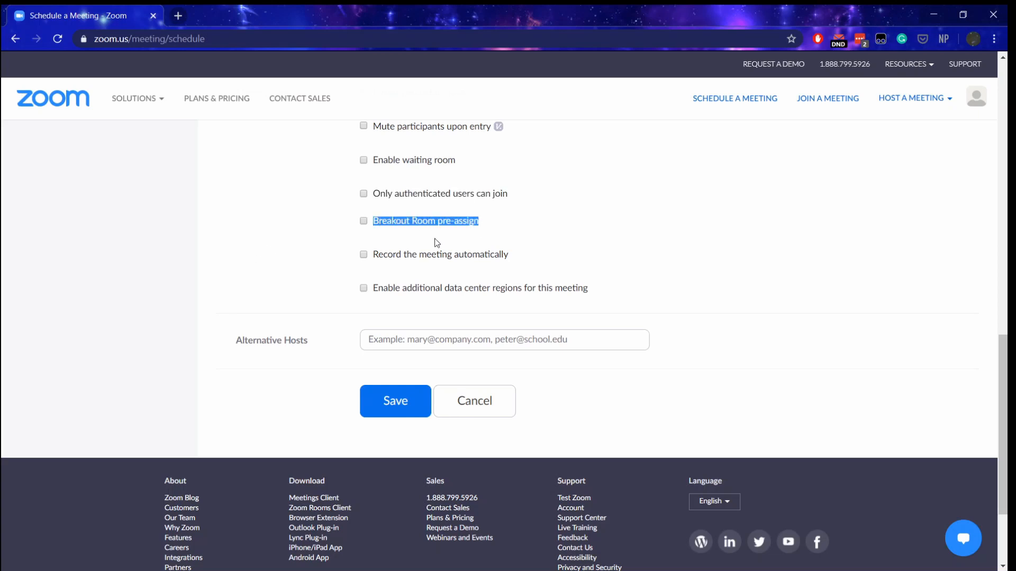
{"action": "scroll", "coordinate": [317, 268], "scroll_direction": "down", "scroll_amount": 1}
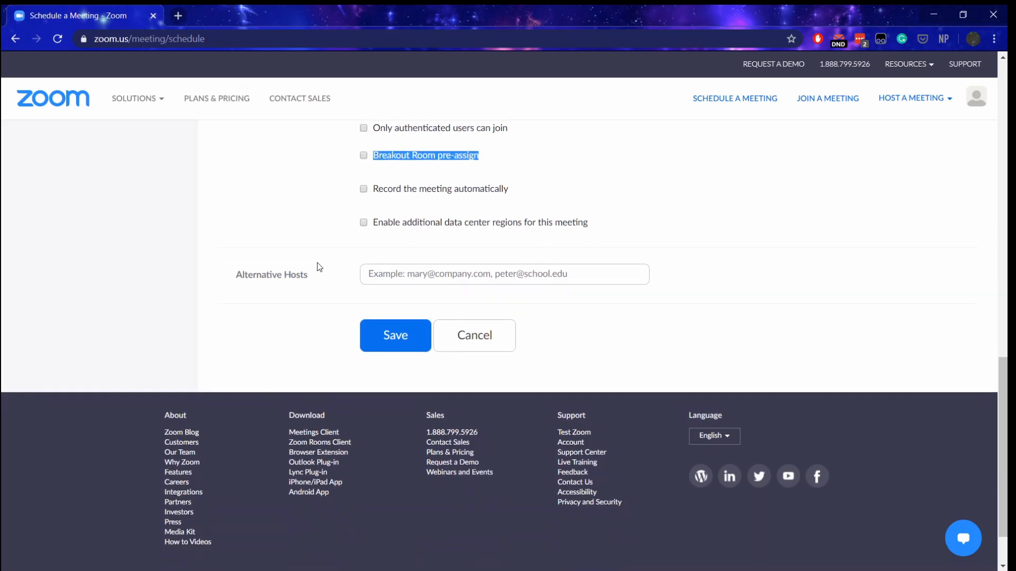
{"action": "scroll", "coordinate": [317, 266], "scroll_direction": "up", "scroll_amount": 1}
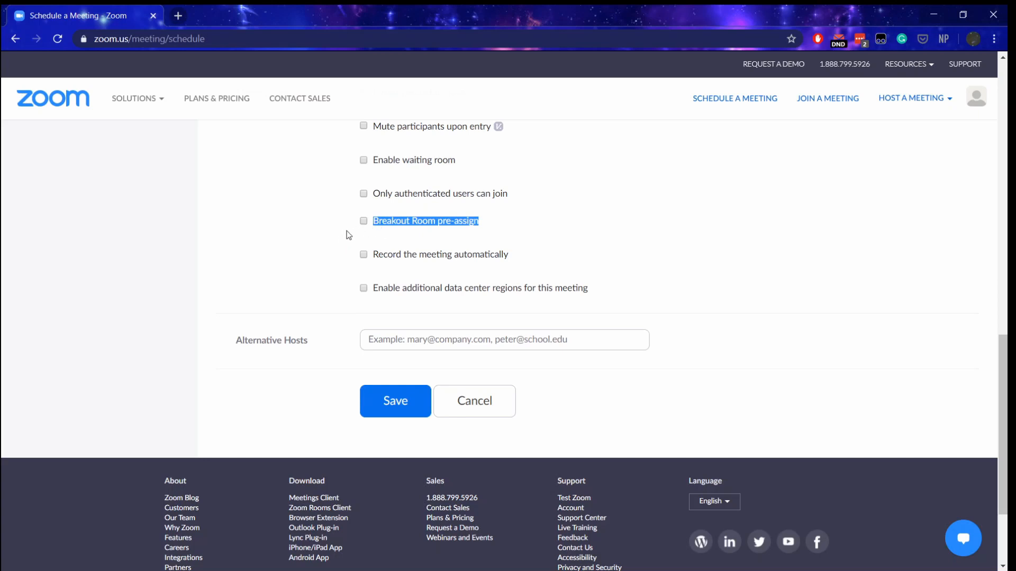
{"action": "left_click", "coordinate": [329, 243]}
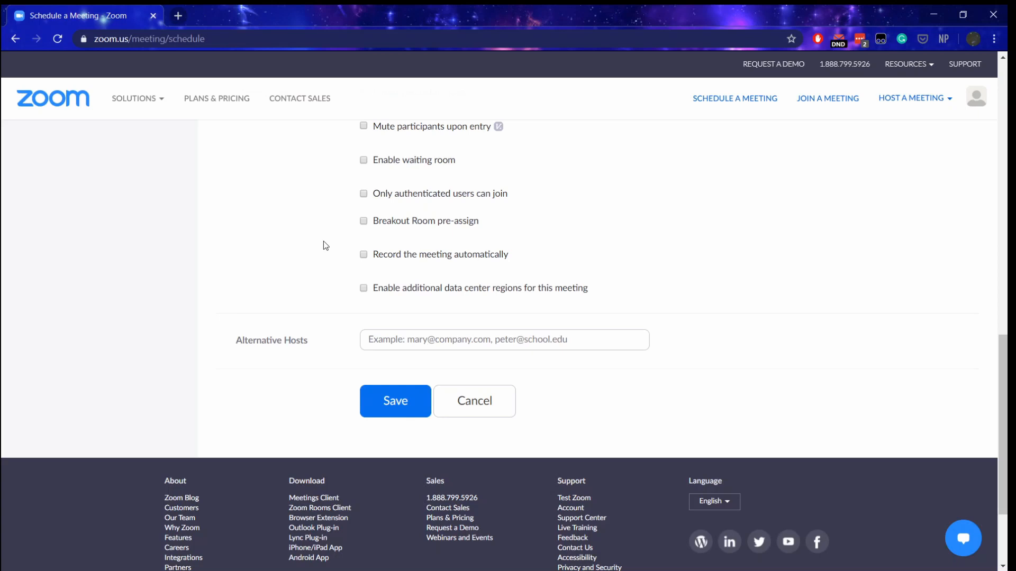
Try recording the meeting automatically on the local computer and turn automatic recording back off
{"action": "scroll", "coordinate": [325, 243], "scroll_direction": "down", "scroll_amount": 1}
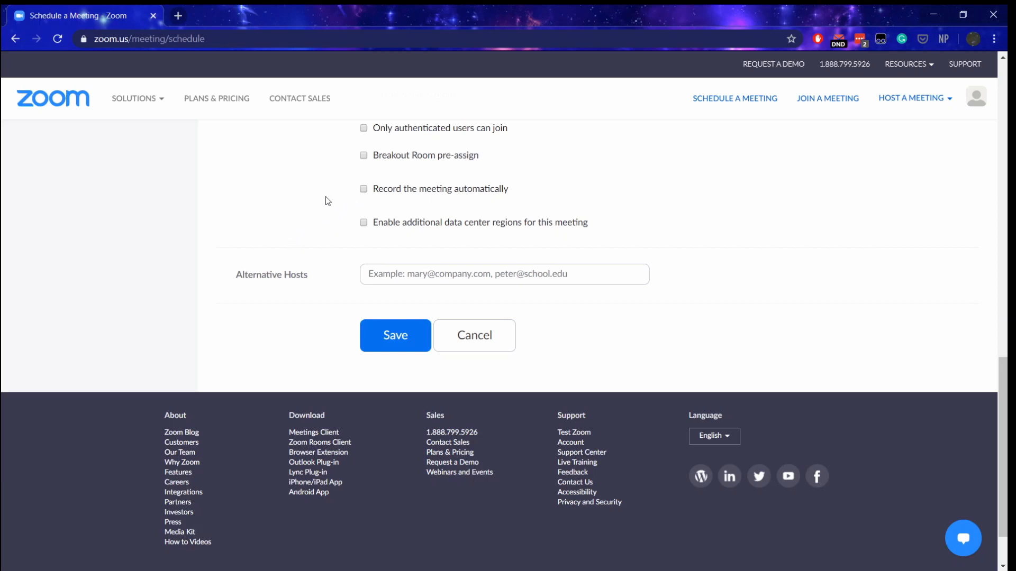
{"action": "left_click", "coordinate": [364, 189]}
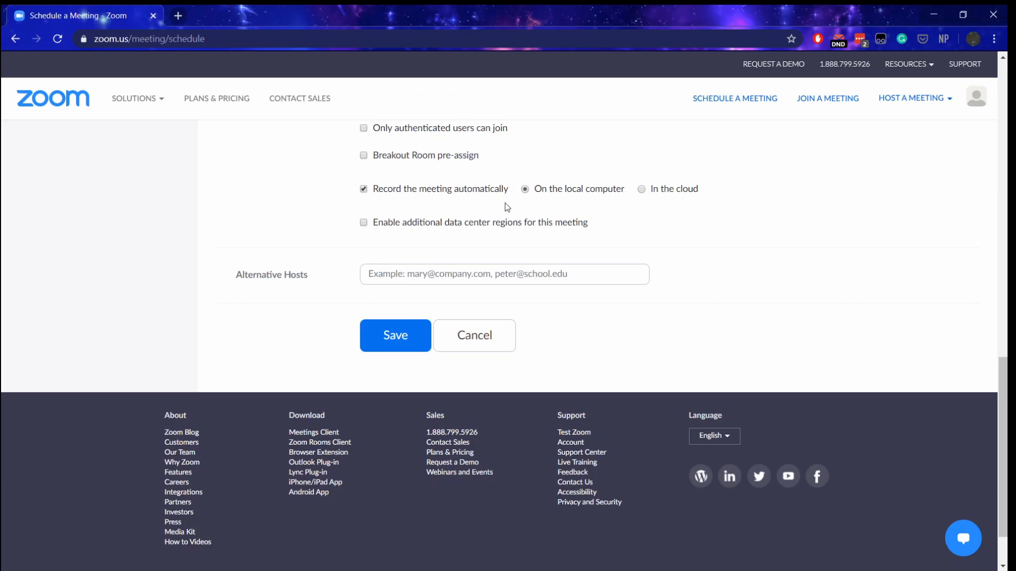
{"action": "left_click", "coordinate": [363, 189]}
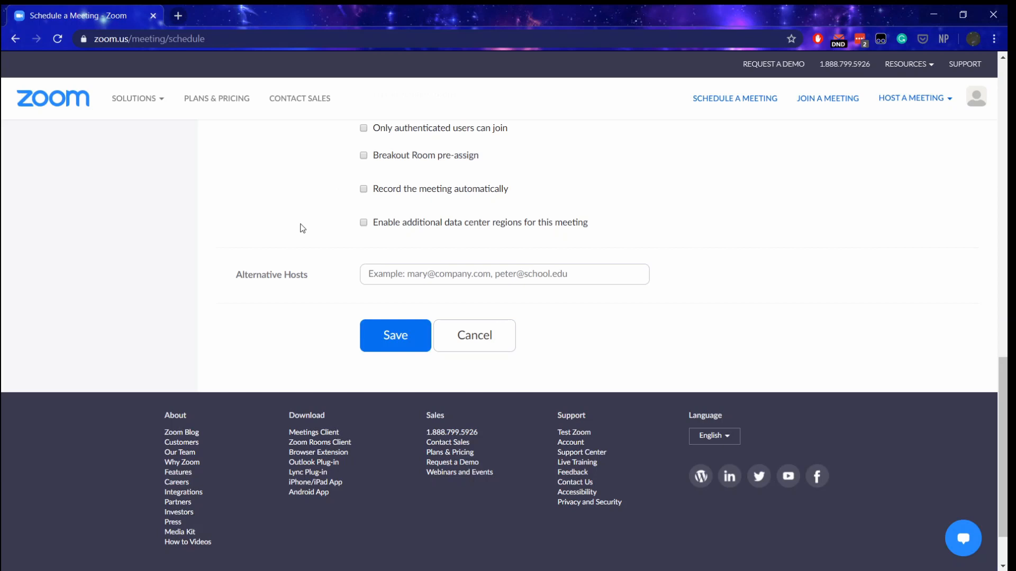
Examine the Alternative Hosts setting, highlighting its label and placing the cursor in its empty field
{"action": "scroll", "coordinate": [302, 228], "scroll_direction": "down", "scroll_amount": 1}
{"action": "scroll", "coordinate": [302, 229], "scroll_direction": "up", "scroll_amount": 1}
{"action": "scroll", "coordinate": [303, 228], "scroll_direction": "down", "scroll_amount": 1}
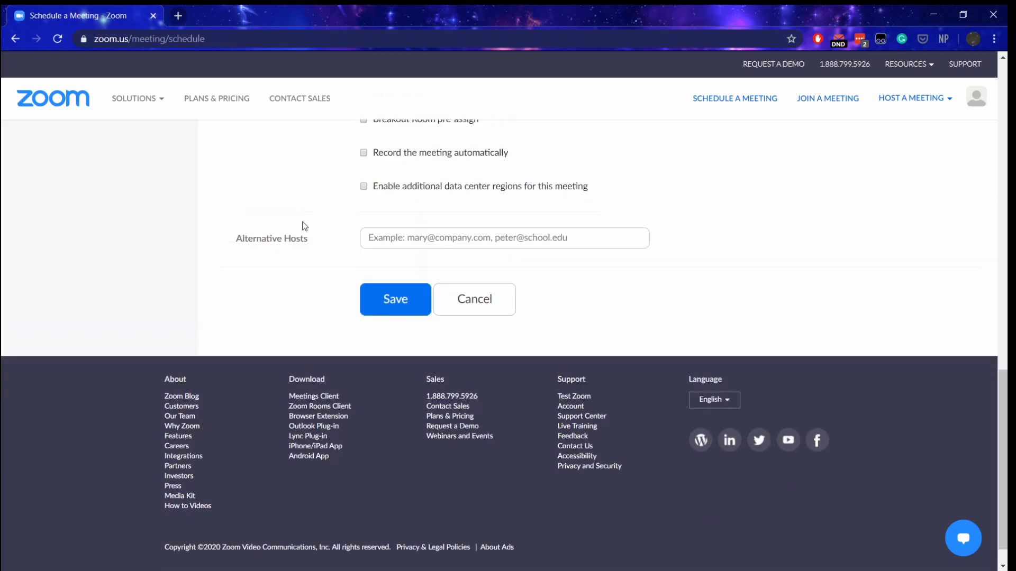
{"action": "scroll", "coordinate": [304, 226], "scroll_direction": "down", "scroll_amount": 1}
{"action": "left_click_drag", "start_coordinate": [264, 211], "coordinate": [315, 217]}
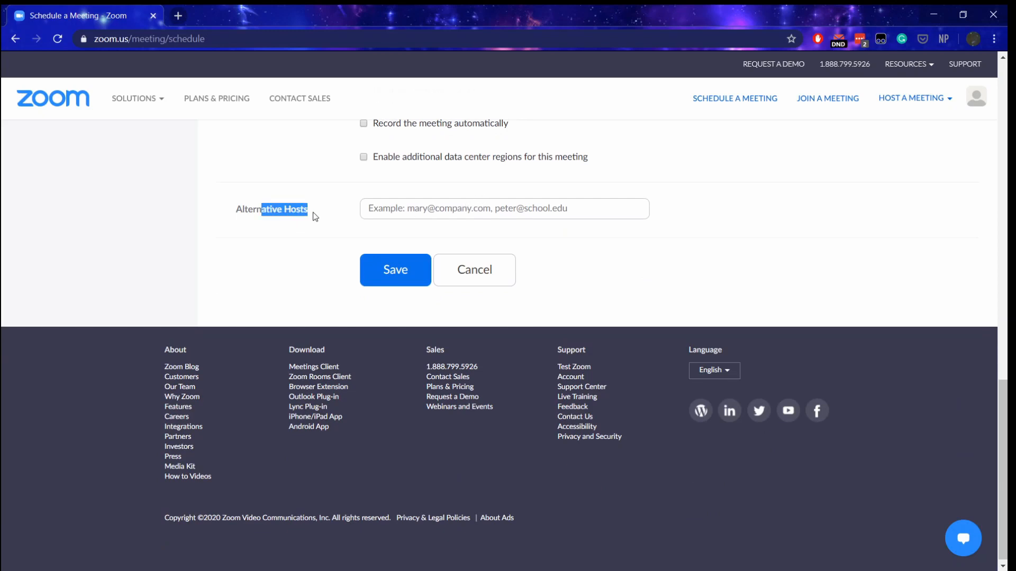
{"action": "left_click", "coordinate": [385, 207]}
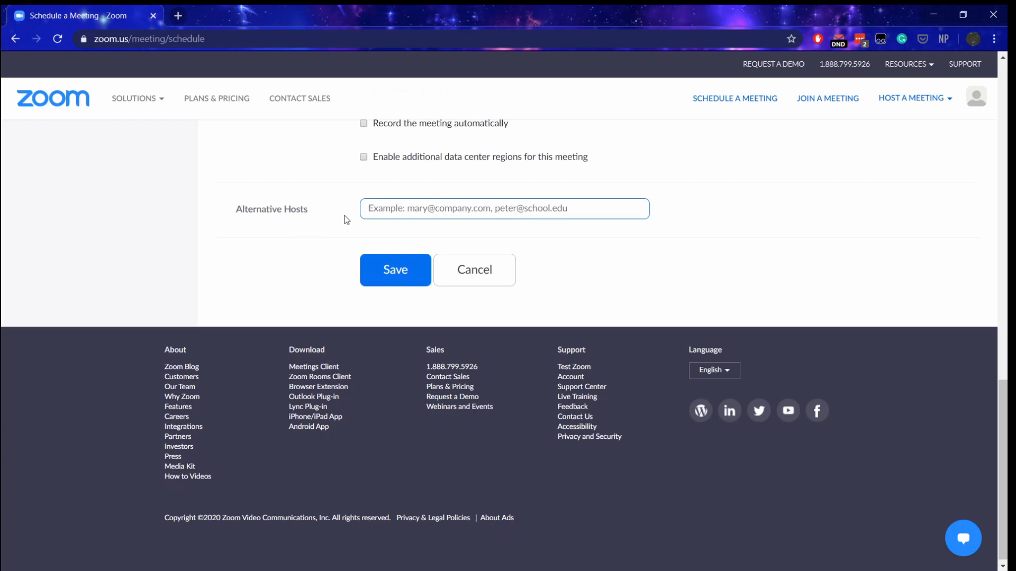
{"action": "left_click_drag", "start_coordinate": [227, 210], "coordinate": [314, 224]}
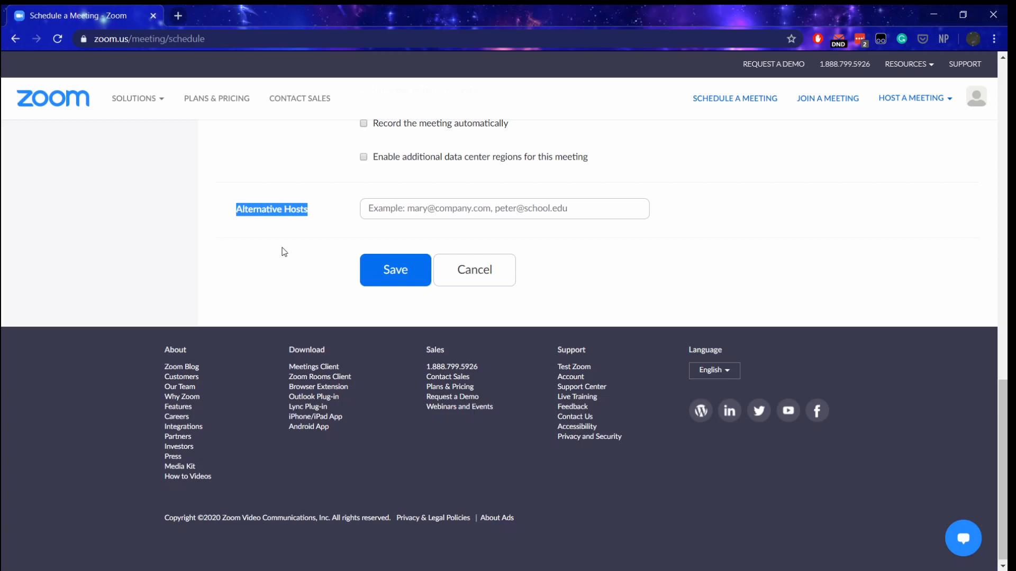
{"action": "left_click", "coordinate": [379, 205]}
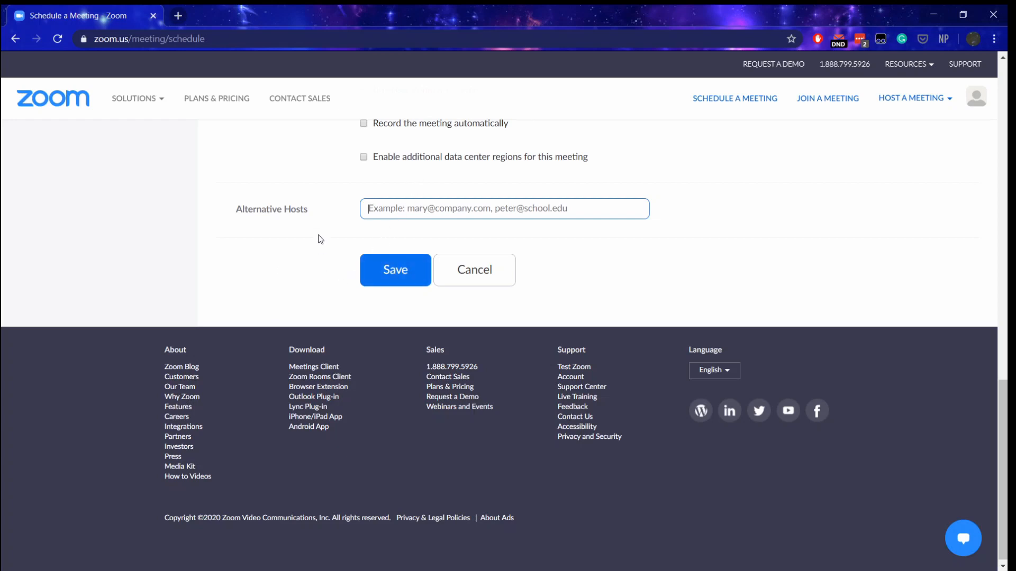
Save the scheduled meeting and review its details, meeting options and registration settings
{"action": "left_click", "coordinate": [390, 271]}
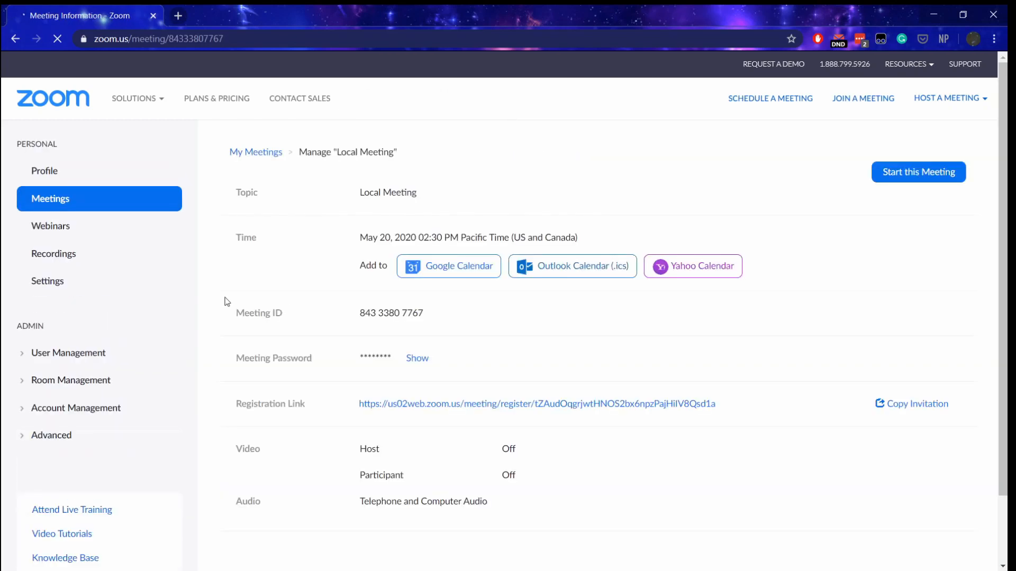
{"action": "scroll", "coordinate": [241, 289], "scroll_direction": "down", "scroll_amount": 2}
{"action": "scroll", "coordinate": [245, 286], "scroll_direction": "down", "scroll_amount": 7}
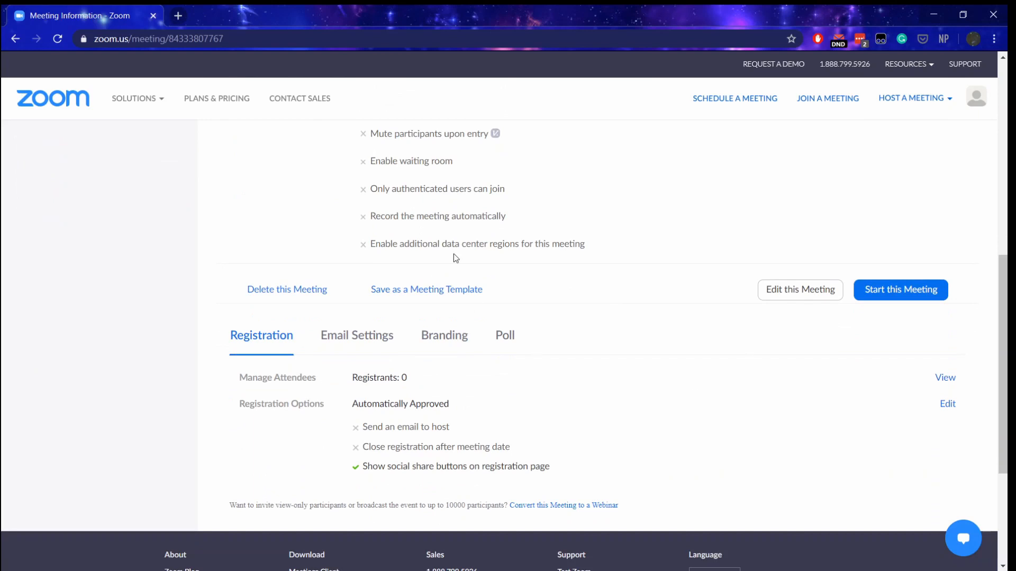
{"action": "scroll", "coordinate": [460, 273], "scroll_direction": "up", "scroll_amount": 5}
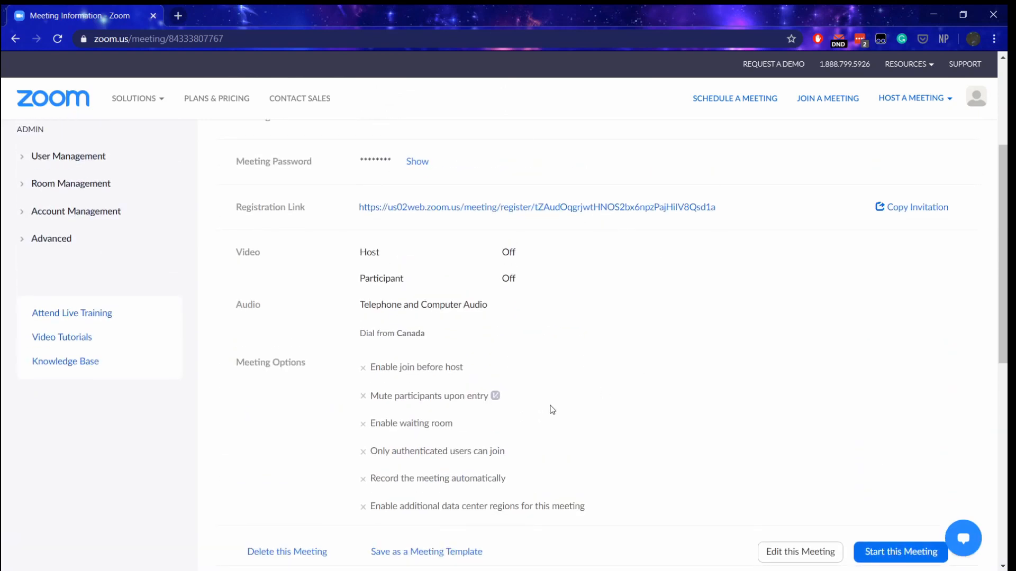
{"action": "scroll", "coordinate": [550, 397], "scroll_direction": "down", "scroll_amount": 1}
{"action": "scroll", "coordinate": [529, 344], "scroll_direction": "up", "scroll_amount": 2}
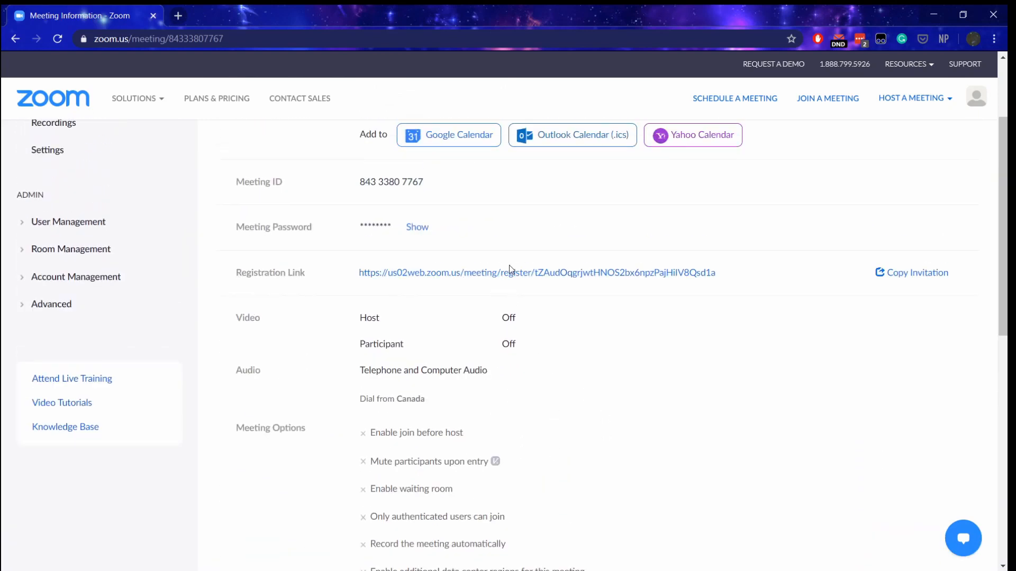
View the meeting invitation, highlight its full text, and close it without copying
{"action": "left_click", "coordinate": [894, 272]}
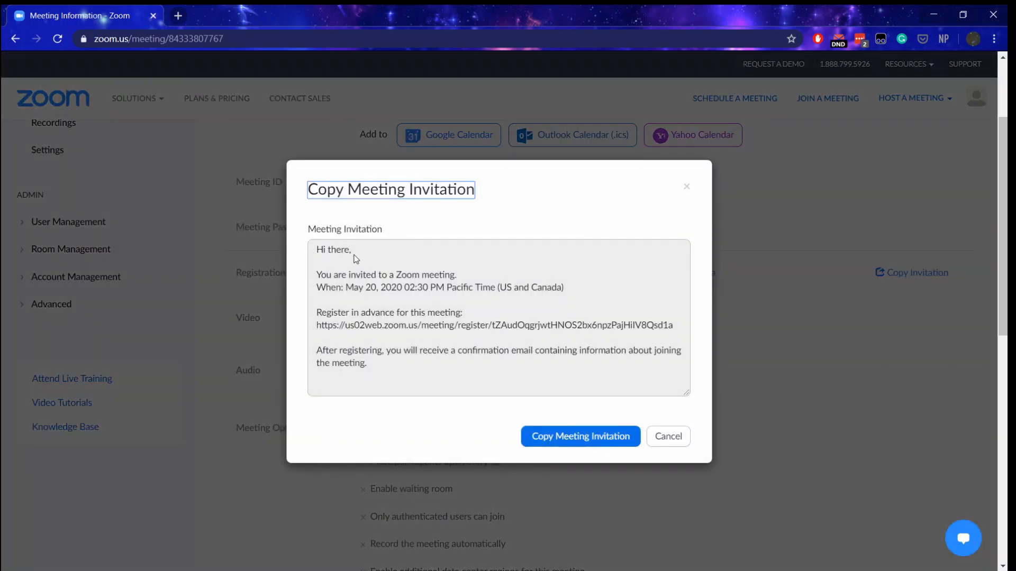
{"action": "left_click_drag", "start_coordinate": [376, 370], "coordinate": [310, 252]}
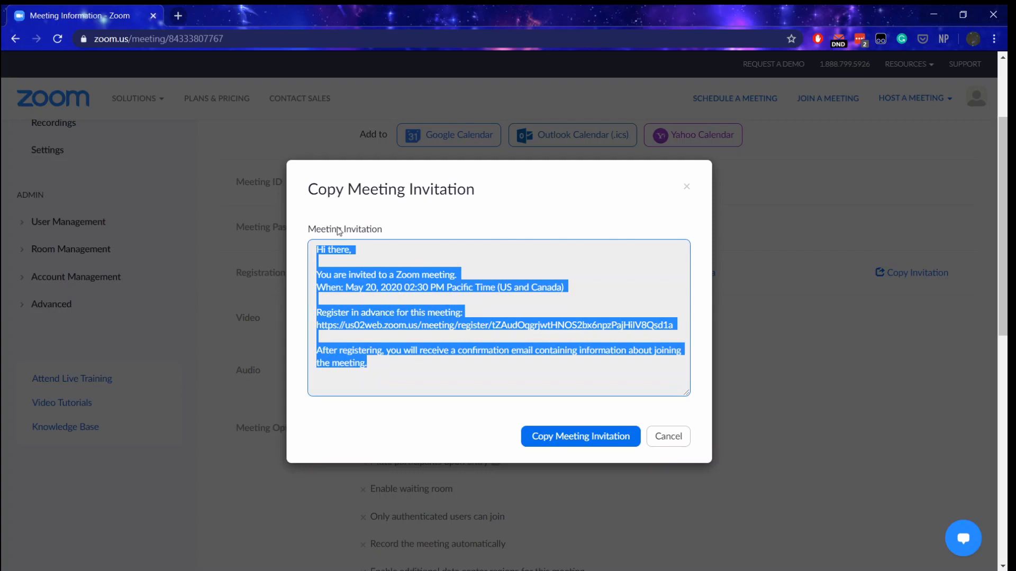
{"action": "left_click", "coordinate": [668, 438]}
Review the saved meeting's information from the topic down to the registration options
{"action": "scroll", "coordinate": [564, 377], "scroll_direction": "up", "scroll_amount": 3}
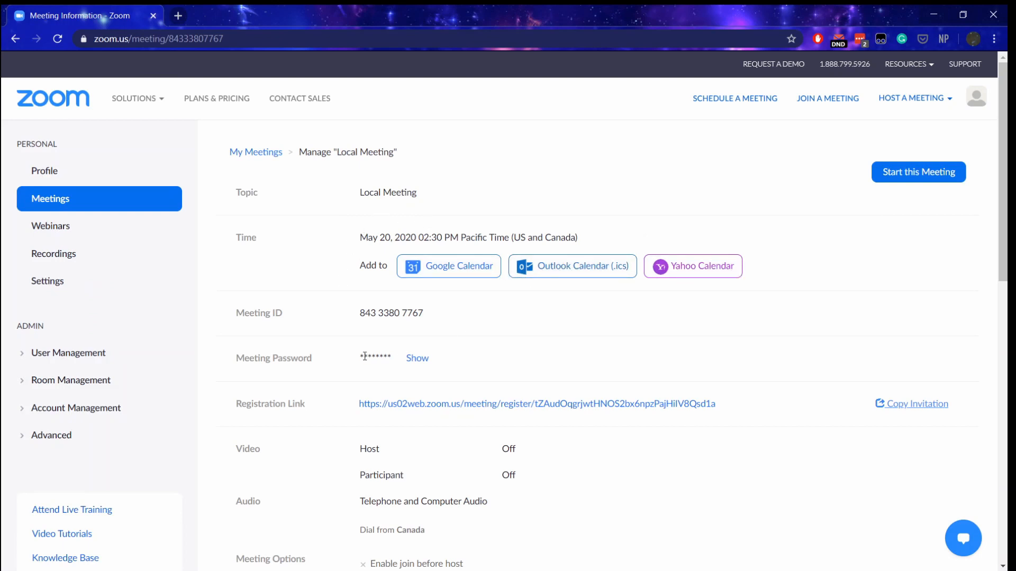
{"action": "scroll", "coordinate": [304, 317], "scroll_direction": "down", "scroll_amount": 6}
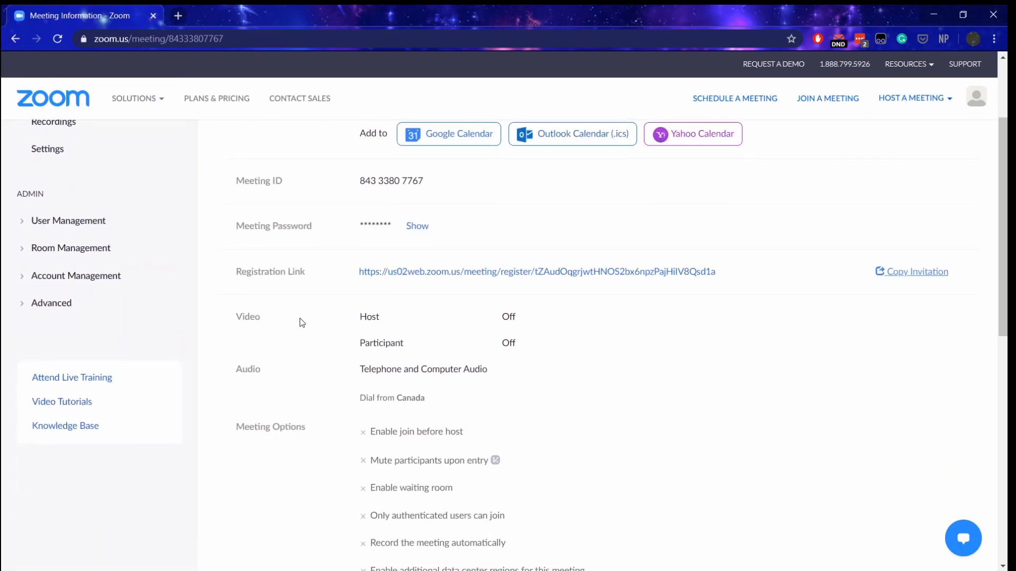
{"action": "scroll", "coordinate": [312, 313], "scroll_direction": "down", "scroll_amount": 2}
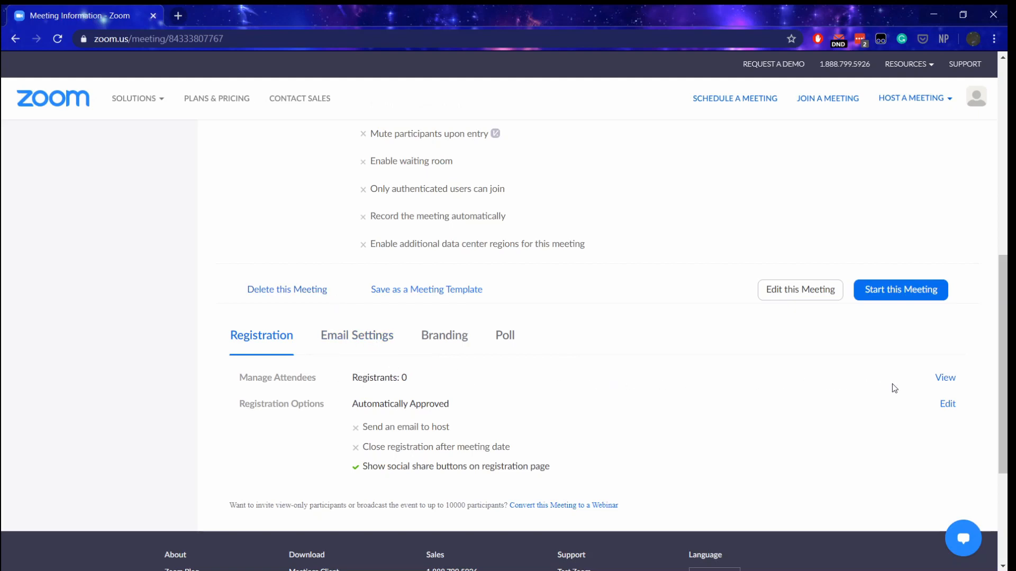
Highlight the registrants entry, view the meeting's registrant list, and close it
{"action": "left_click_drag", "start_coordinate": [353, 379], "coordinate": [400, 379]}
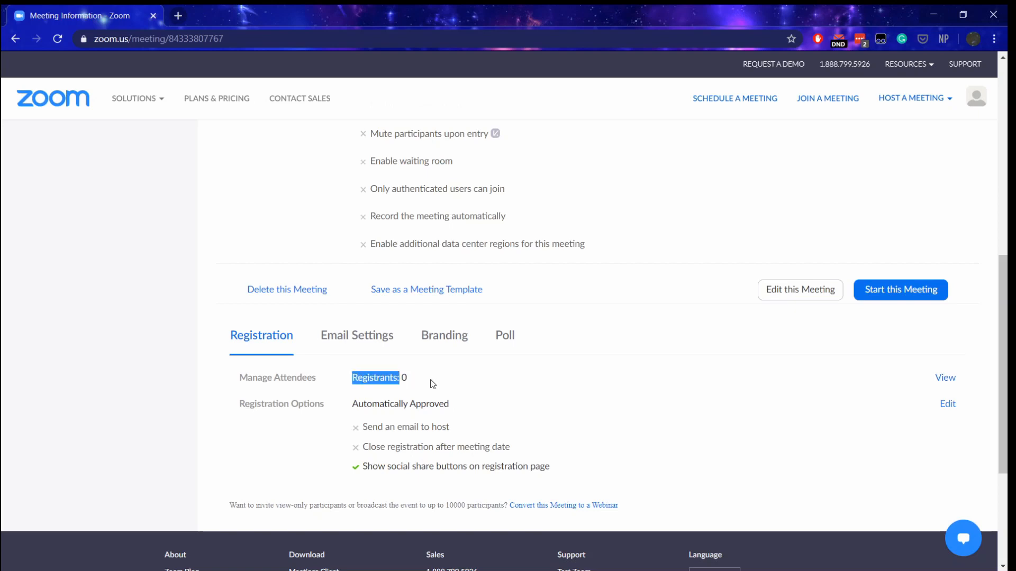
{"action": "left_click", "coordinate": [945, 377]}
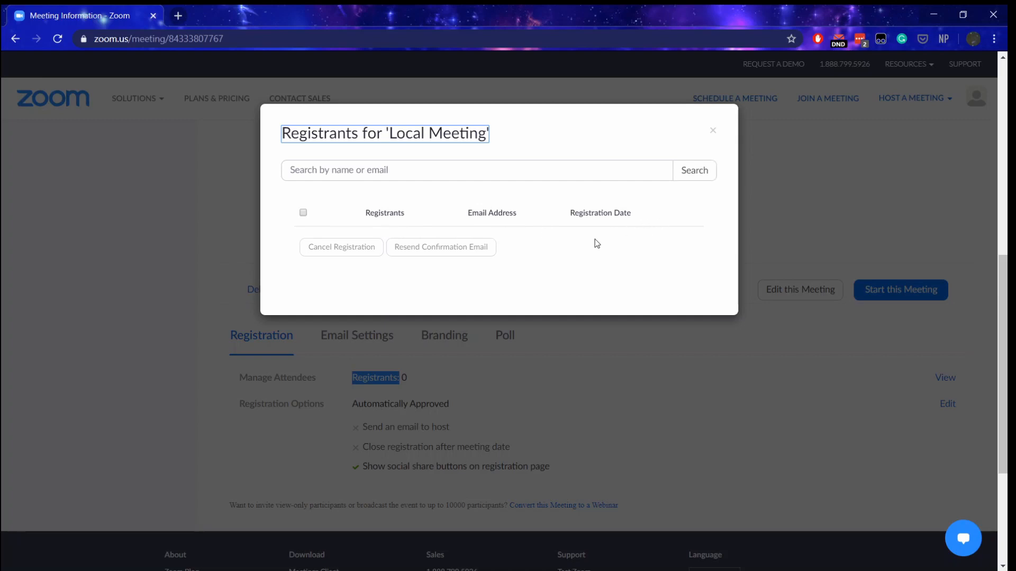
{"action": "left_click", "coordinate": [713, 131]}
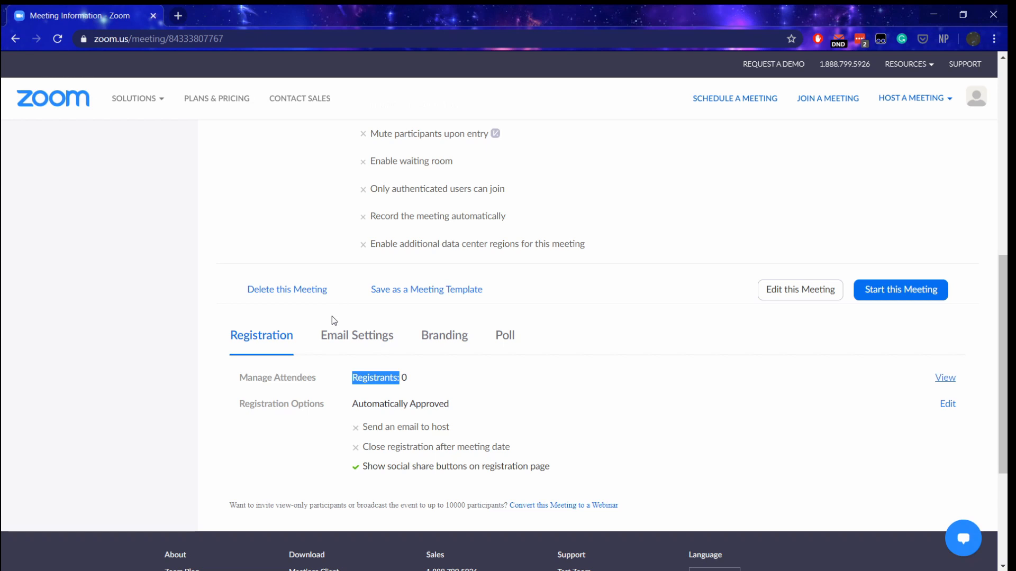
Open the registration options for editing and examine the automatic and manual approval choices
{"action": "scroll", "coordinate": [339, 318], "scroll_direction": "down", "scroll_amount": 1}
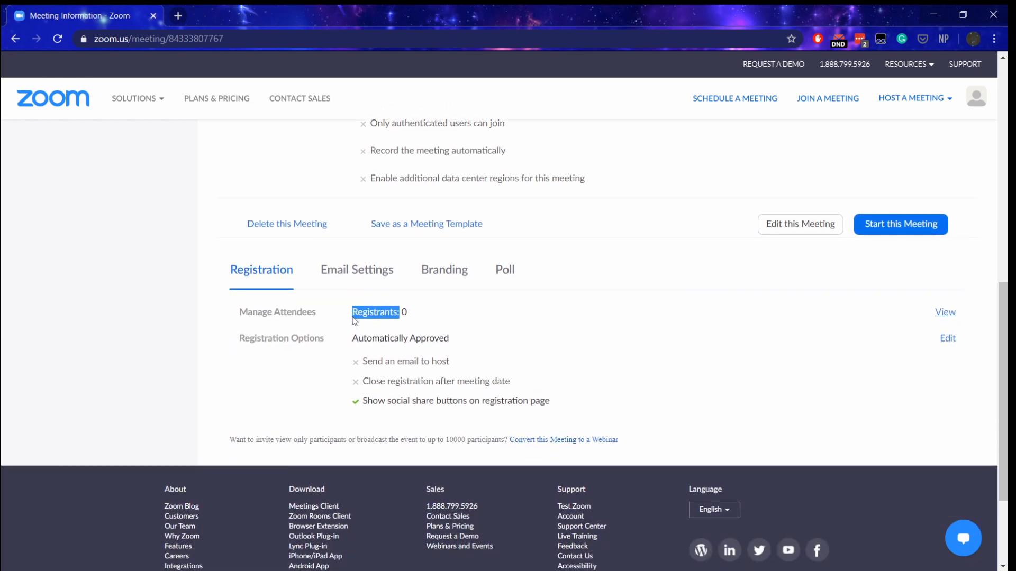
{"action": "left_click", "coordinate": [947, 340]}
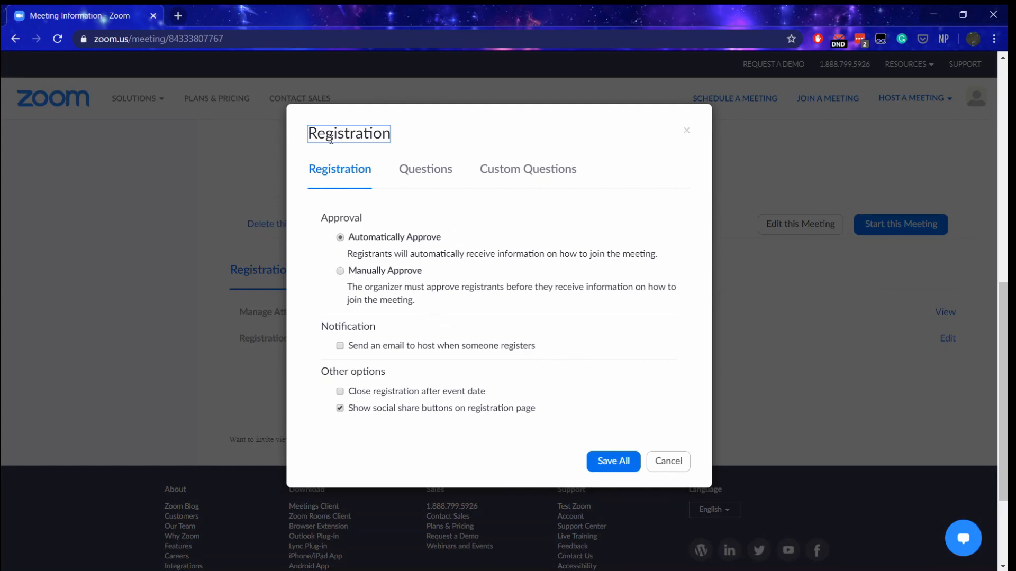
{"action": "left_click_drag", "start_coordinate": [351, 241], "coordinate": [442, 242]}
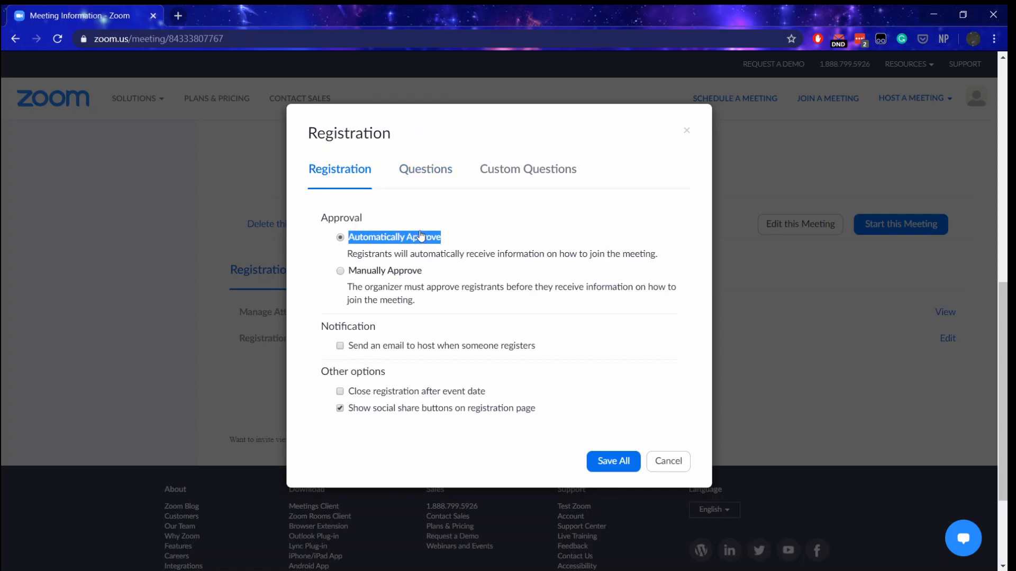
{"action": "left_click", "coordinate": [341, 272]}
{"action": "scroll", "coordinate": [389, 365], "scroll_direction": "down", "scroll_amount": 1}
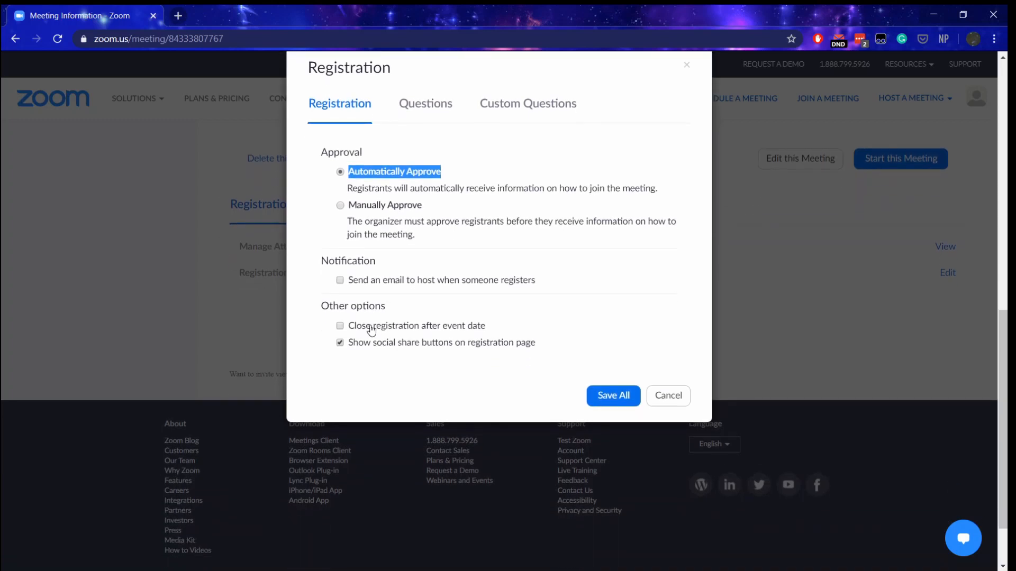
Try the host email notification and the option to close registration after the event date, leaving both off
{"action": "left_click", "coordinate": [340, 281]}
{"action": "left_click", "coordinate": [340, 281]}
{"action": "scroll", "coordinate": [418, 253], "scroll_direction": "down", "scroll_amount": 1}
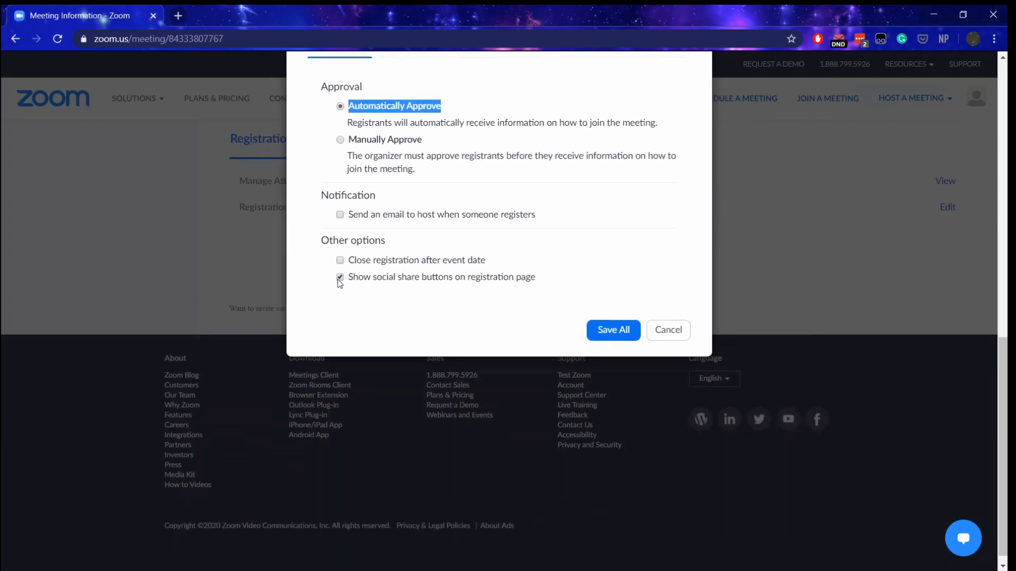
{"action": "left_click_drag", "start_coordinate": [356, 260], "coordinate": [421, 265]}
{"action": "left_click", "coordinate": [340, 259]}
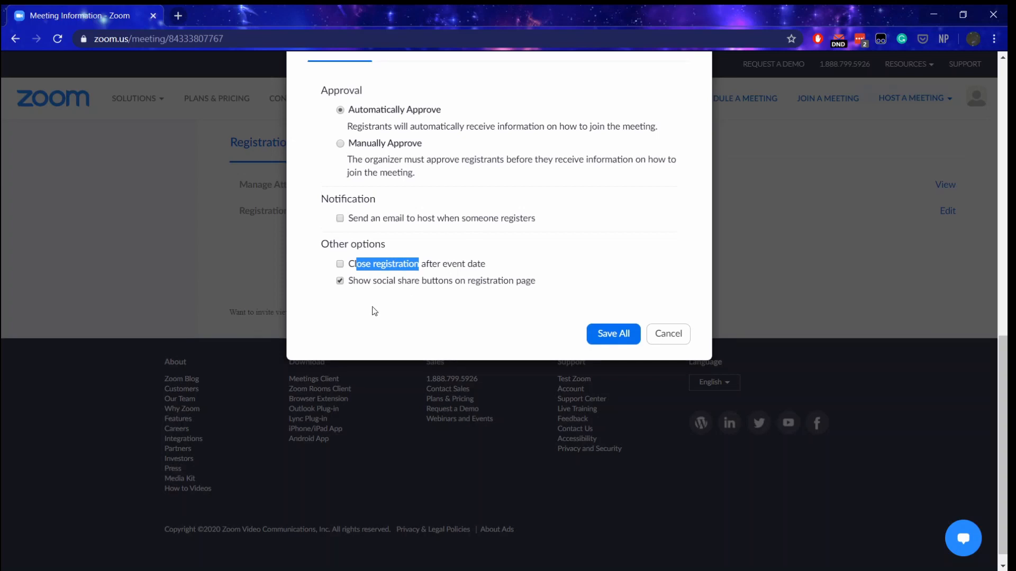
{"action": "scroll", "coordinate": [374, 311], "scroll_direction": "up", "scroll_amount": 1}
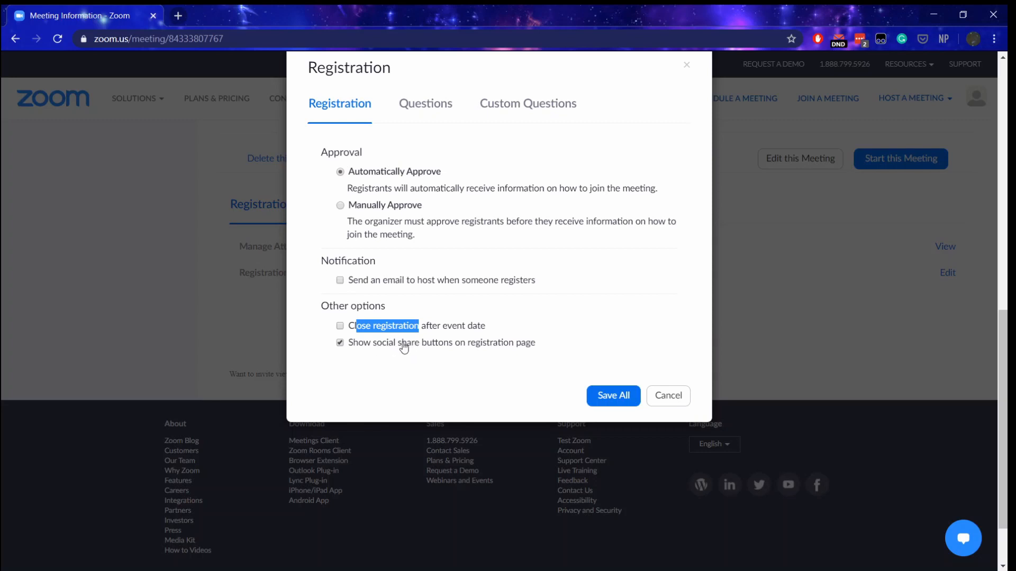
Show the registration questions and examine the First Name, Email Address and Last Name fields
{"action": "left_click", "coordinate": [408, 112]}
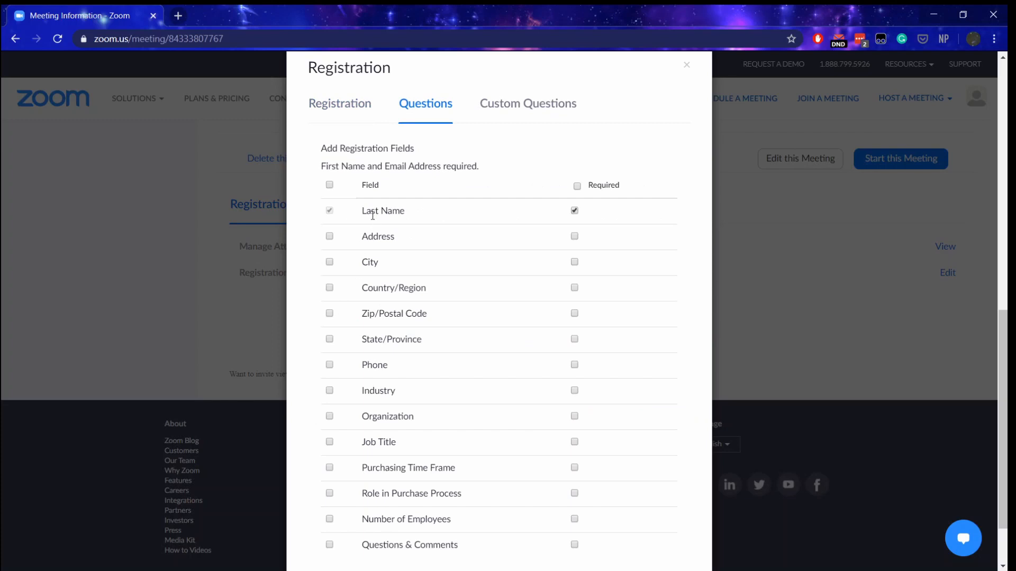
{"action": "scroll", "coordinate": [386, 325], "scroll_direction": "down", "scroll_amount": 2}
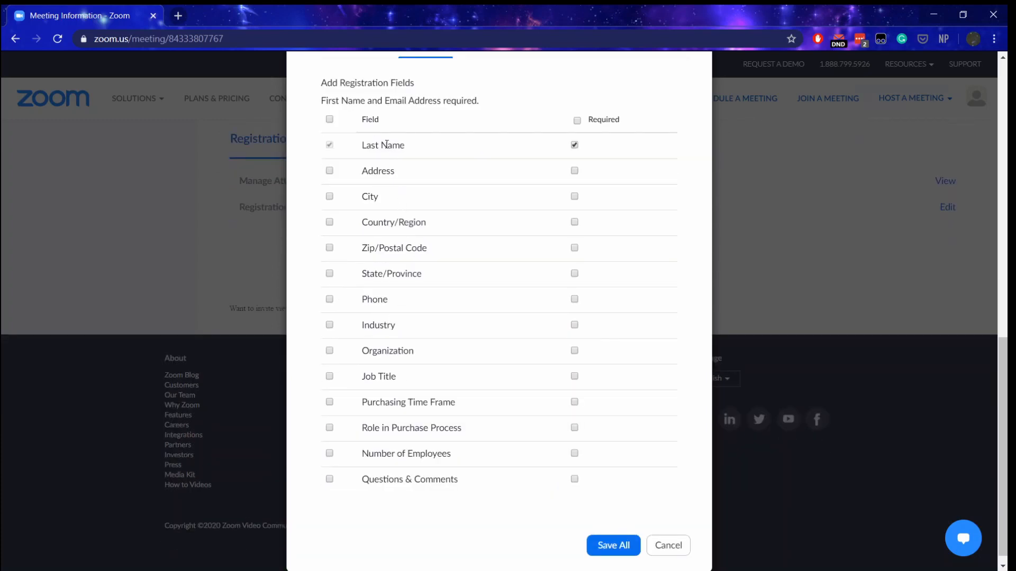
{"action": "left_click_drag", "start_coordinate": [321, 100], "coordinate": [441, 108]}
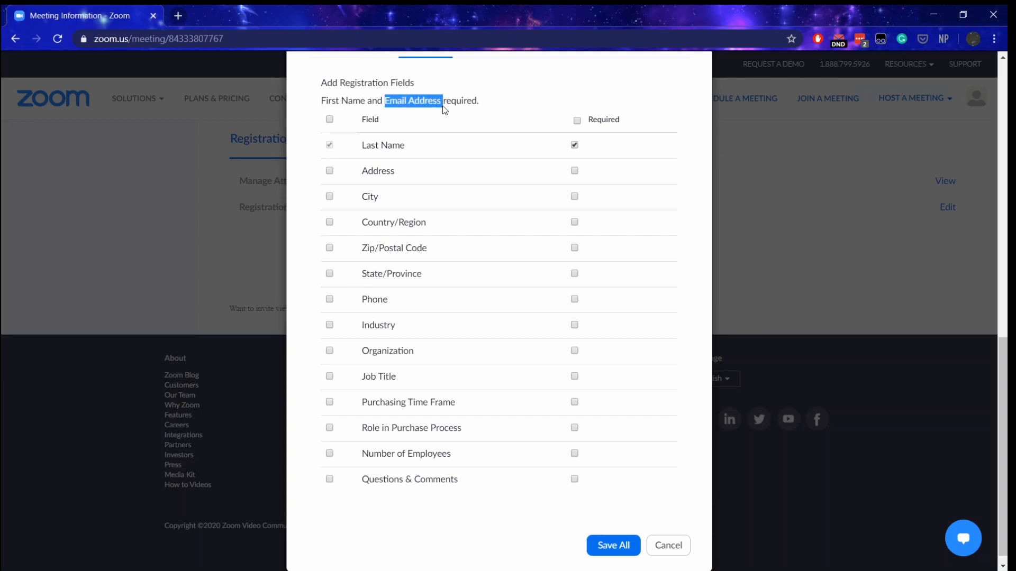
{"action": "left_click_drag", "start_coordinate": [366, 147], "coordinate": [392, 149]}
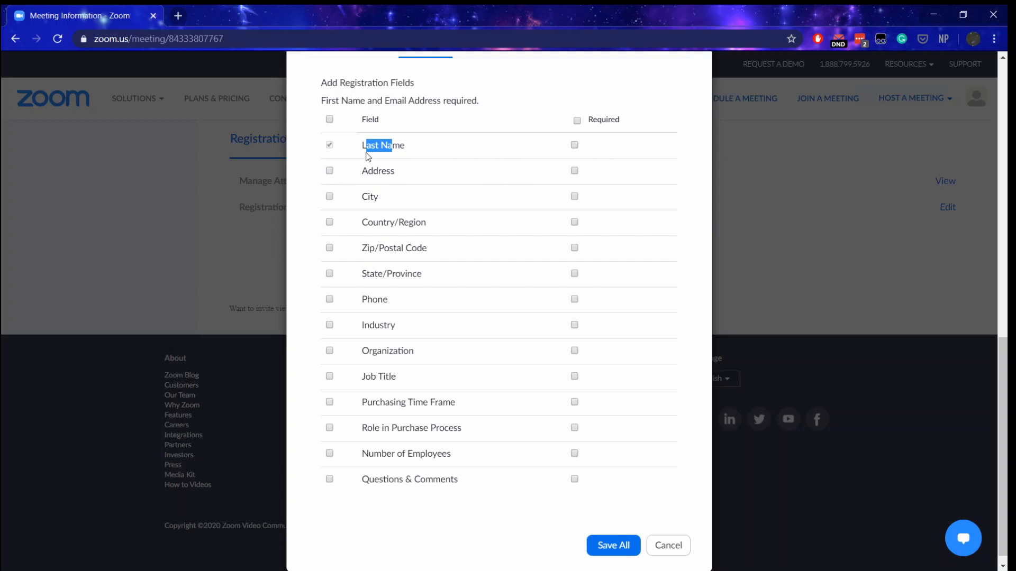
{"action": "left_click_drag", "start_coordinate": [362, 145], "coordinate": [405, 147]}
Try adding the Job Title and Organization registration fields, remove them again, and keep Last Name required
{"action": "left_click", "coordinate": [332, 376]}
{"action": "left_click", "coordinate": [330, 376]}
{"action": "left_click", "coordinate": [329, 351]}
{"action": "left_click", "coordinate": [330, 376]}
{"action": "left_click", "coordinate": [329, 351]}
{"action": "left_click", "coordinate": [575, 147]}
{"action": "scroll", "coordinate": [343, 206], "scroll_direction": "up", "scroll_amount": 2}
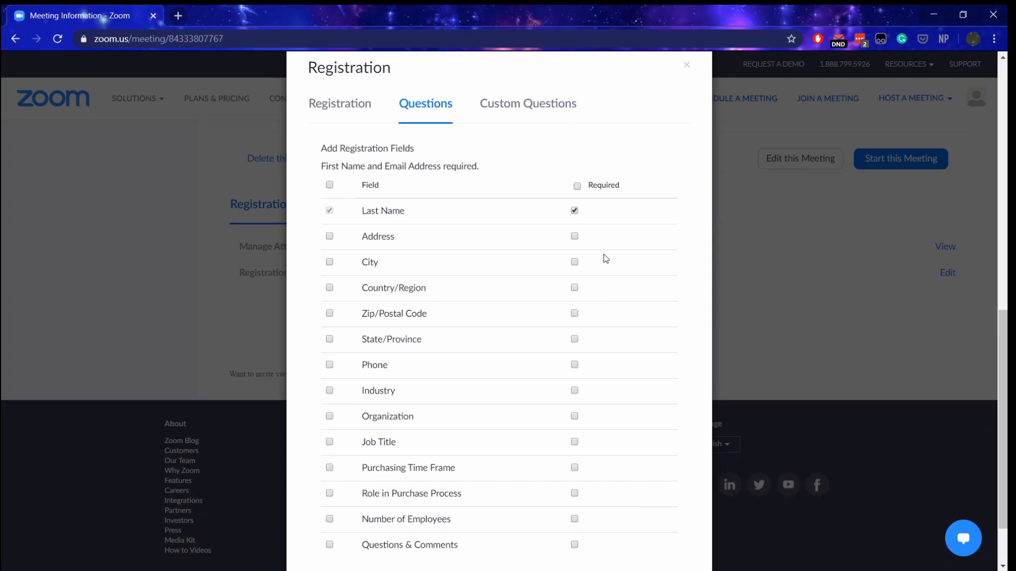
{"action": "scroll", "coordinate": [497, 344], "scroll_direction": "down", "scroll_amount": 2}
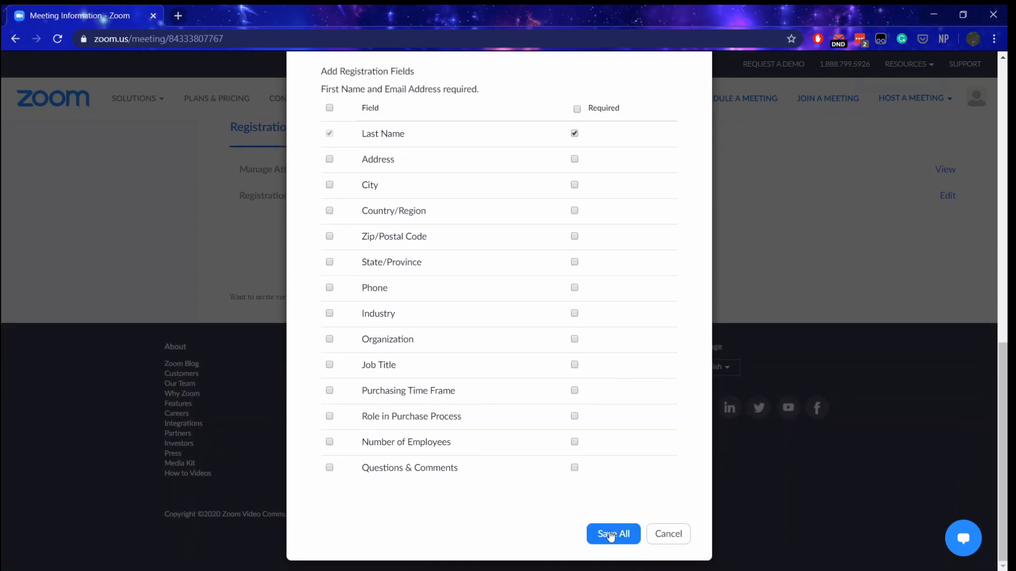
Start a new required custom registration question reading "What is your worksite?"
{"action": "scroll", "coordinate": [520, 296], "scroll_direction": "up", "scroll_amount": 4}
{"action": "left_click", "coordinate": [512, 227]}
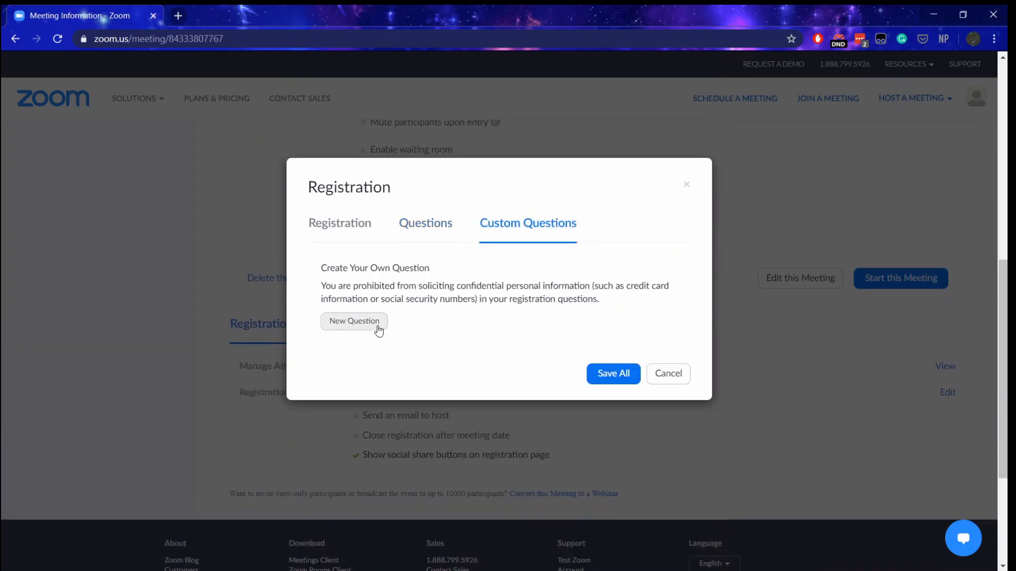
{"action": "left_click", "coordinate": [377, 326]}
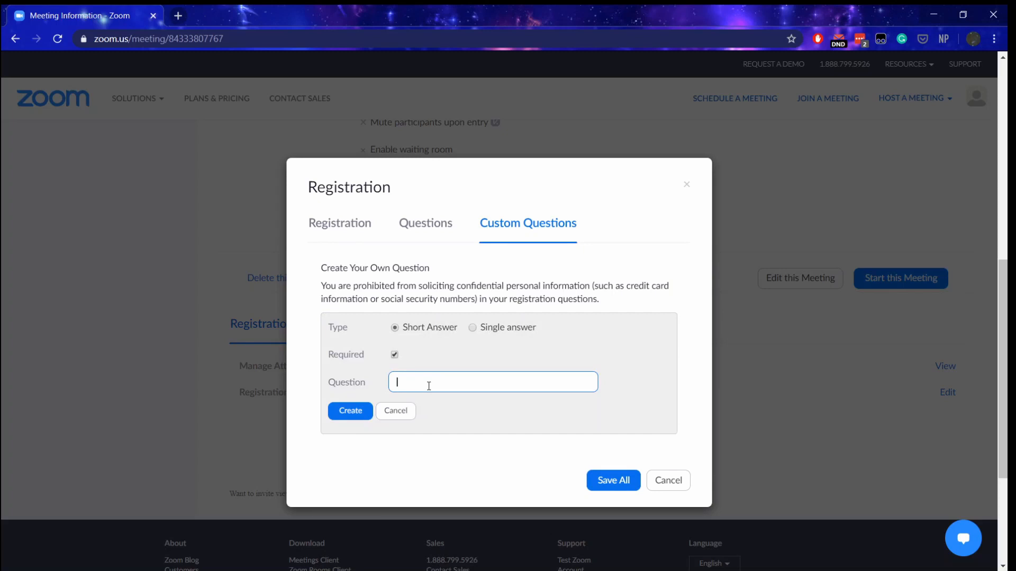
{"action": "type", "text": "What is your worksite?"}
Try the Single answer type for the worksite question and return it to Short Answer
{"action": "left_click", "coordinate": [473, 328]}
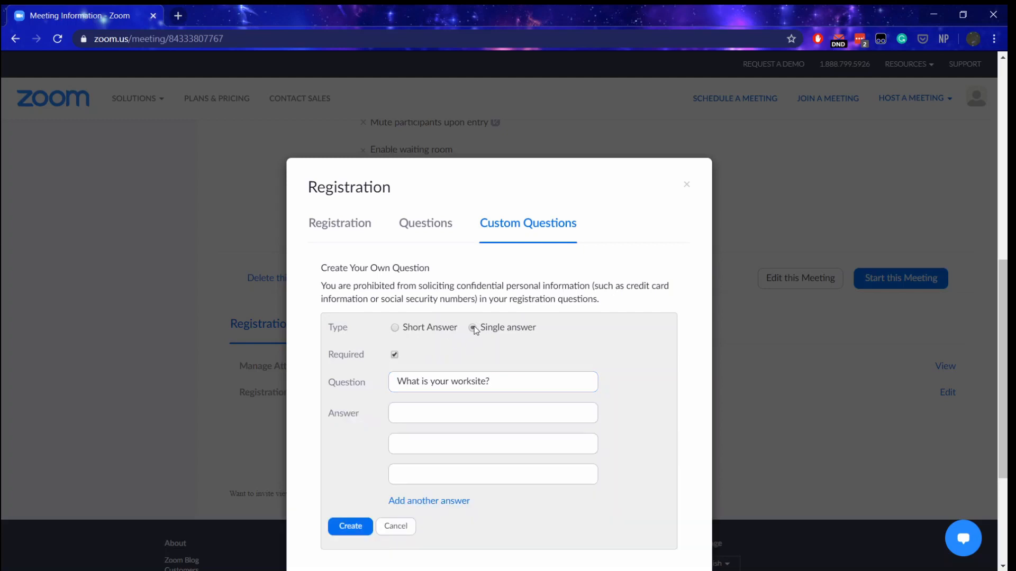
{"action": "left_click", "coordinate": [411, 415]}
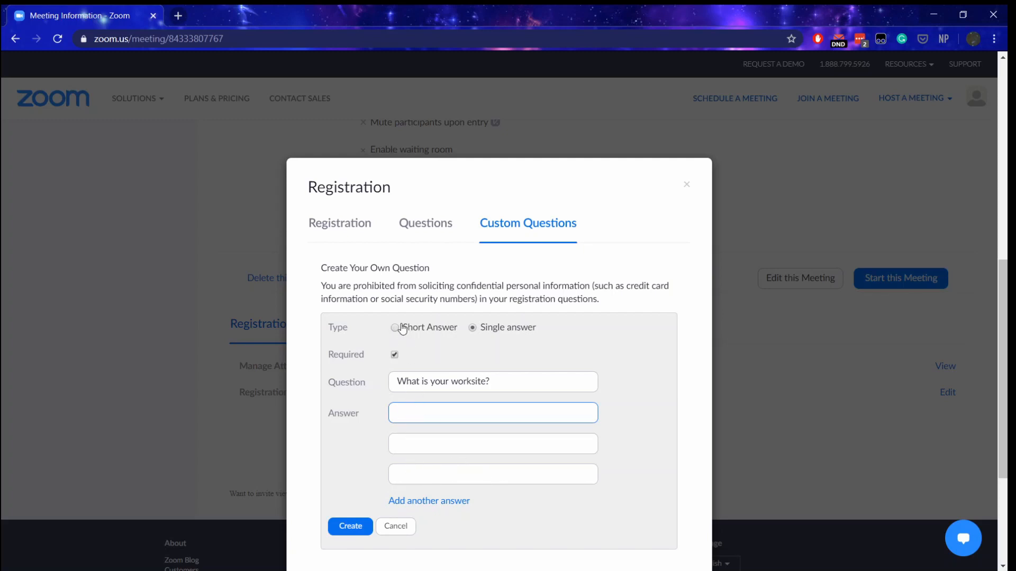
{"action": "left_click_drag", "start_coordinate": [495, 382], "coordinate": [398, 379]}
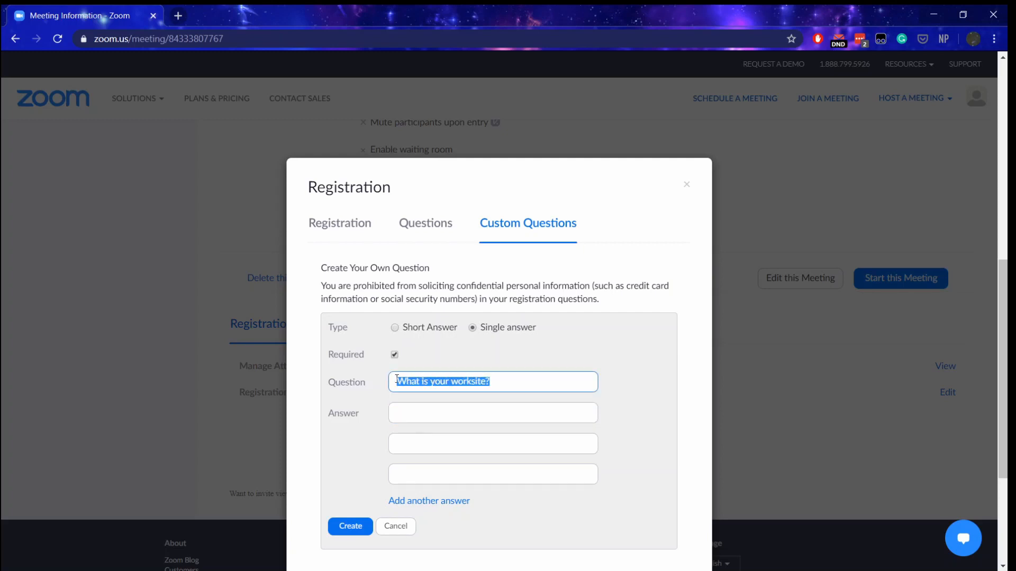
{"action": "left_click", "coordinate": [394, 328]}
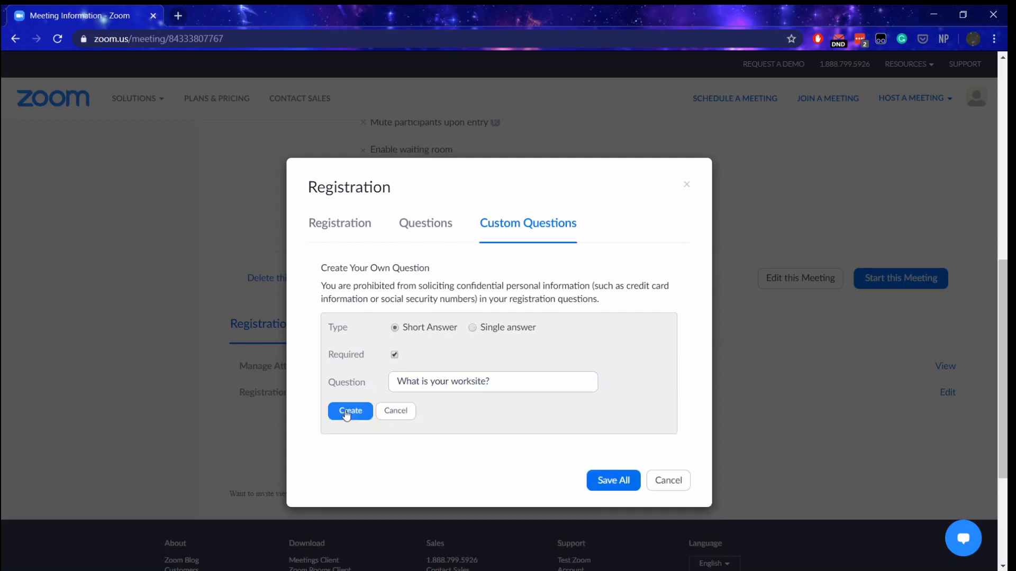
Create the short-answer worksite question, highlight its order number, and save all registration settings
{"action": "left_click", "coordinate": [346, 414]}
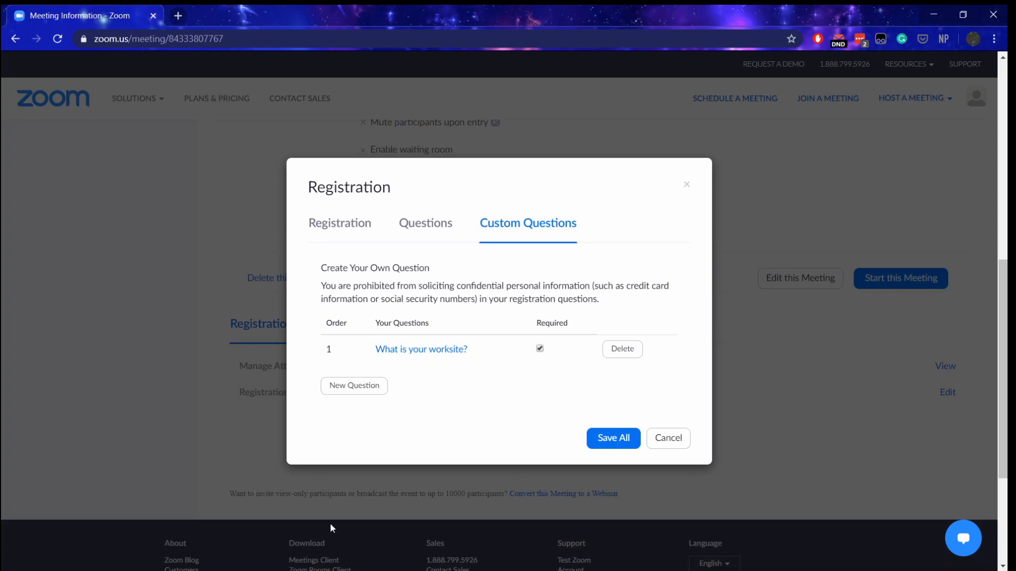
{"action": "left_click_drag", "start_coordinate": [333, 351], "coordinate": [317, 353]}
{"action": "left_click", "coordinate": [330, 352]}
{"action": "left_click", "coordinate": [599, 439]}
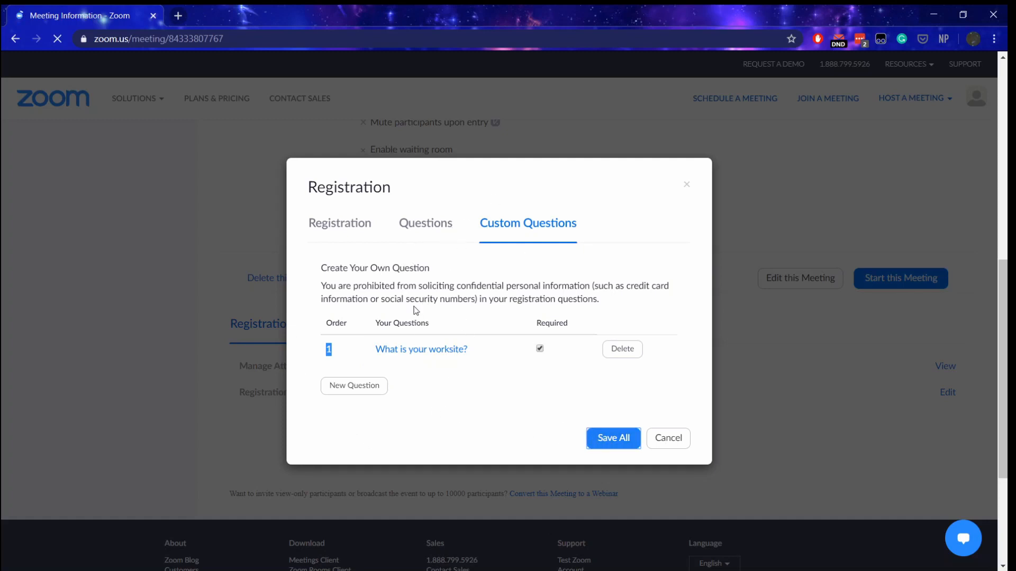
Open the registrants' confirmation email for editing and place the cursor in the custom text box below the thank-you line
{"action": "scroll", "coordinate": [299, 463], "scroll_direction": "down", "scroll_amount": 10}
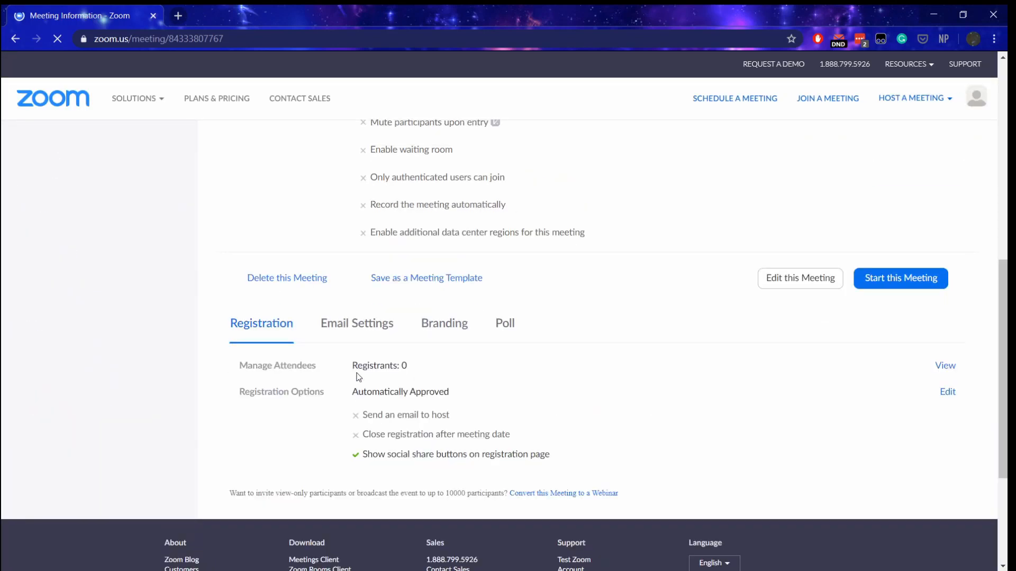
{"action": "left_click", "coordinate": [364, 325]}
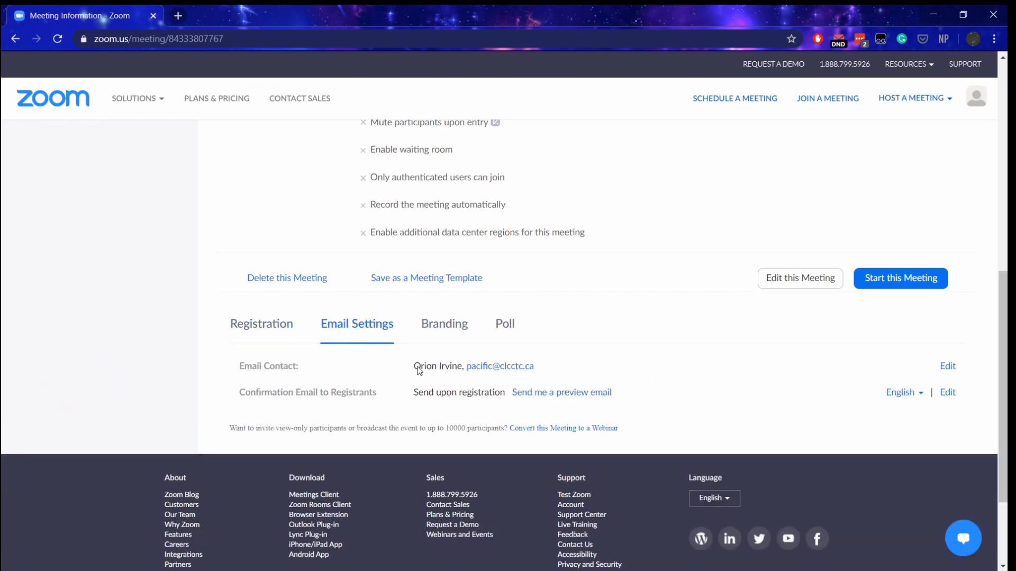
{"action": "left_click", "coordinate": [947, 392]}
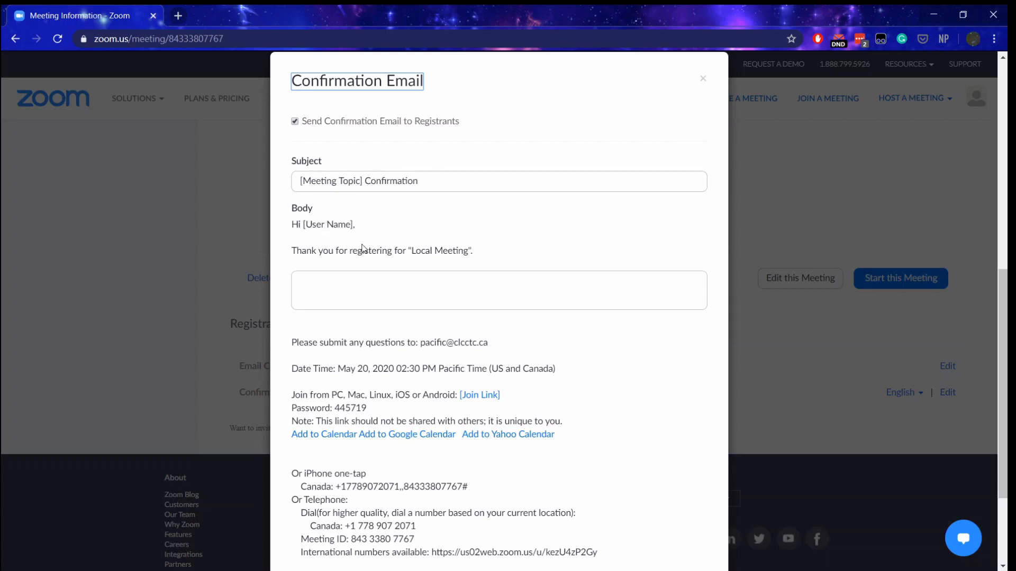
{"action": "left_click", "coordinate": [302, 288]}
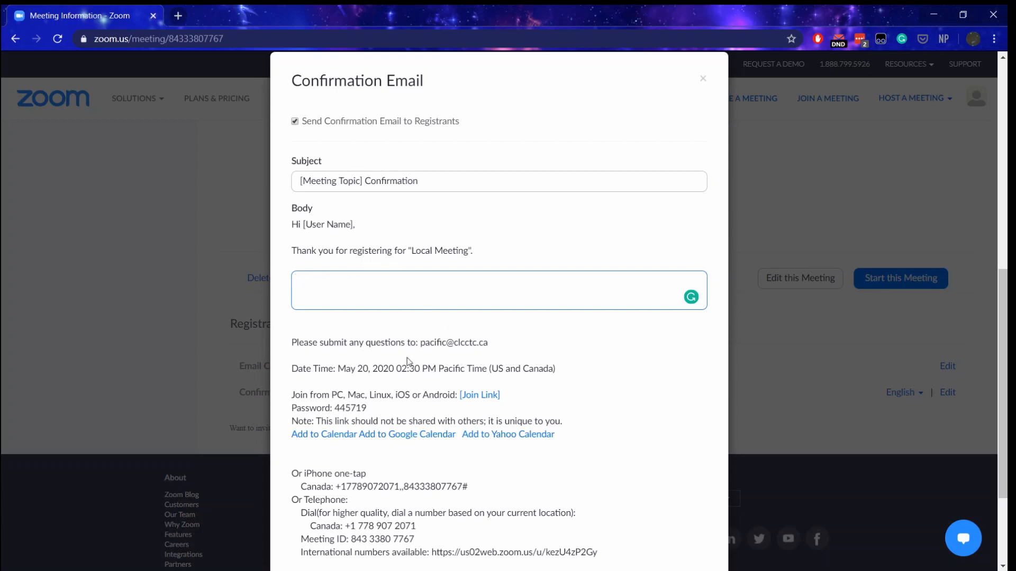
Examine the confirmation email's contact line for questions, highlighting its text and address
{"action": "scroll", "coordinate": [349, 318], "scroll_direction": "down", "scroll_amount": 1}
{"action": "mouse_move", "coordinate": [295, 290]}
{"action": "left_mouse_down"}
{"action": "mouse_move", "coordinate": [324, 277]}
{"action": "mouse_move", "coordinate": [295, 277]}
{"action": "left_mouse_up"}
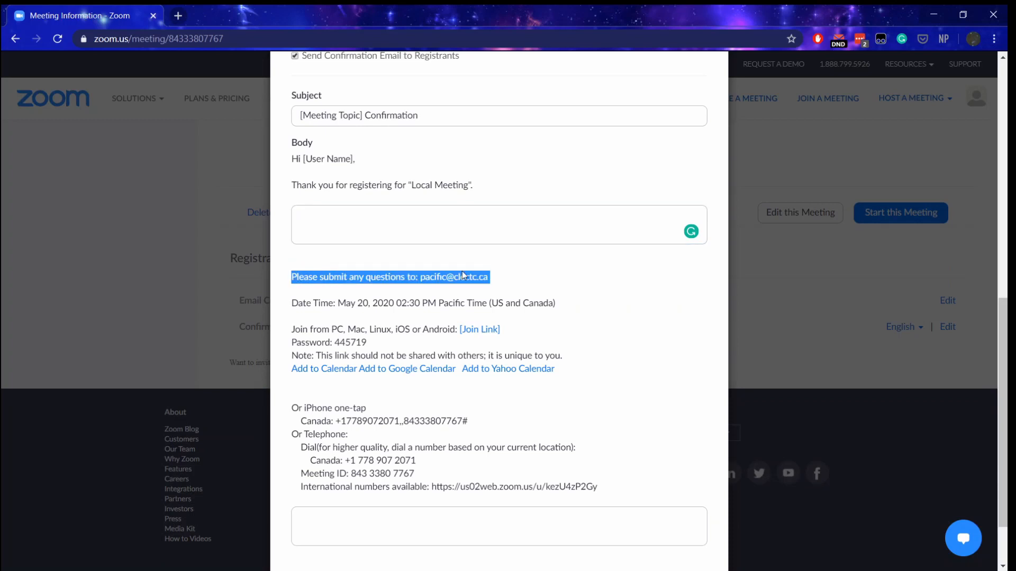
{"action": "left_click", "coordinate": [422, 279]}
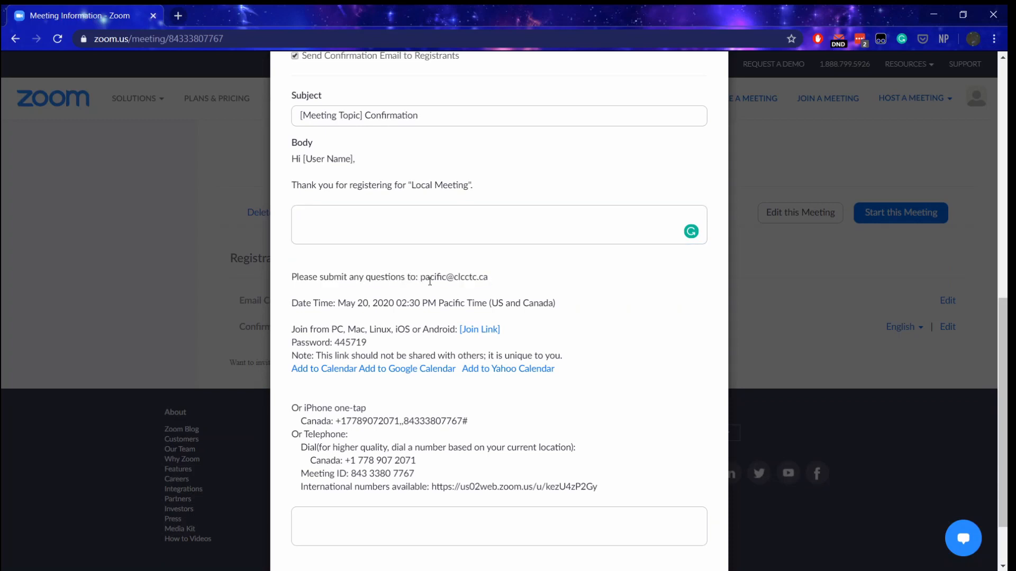
{"action": "left_click_drag", "start_coordinate": [424, 277], "coordinate": [460, 277]}
{"action": "scroll", "coordinate": [296, 206], "scroll_direction": "down", "scroll_amount": 1}
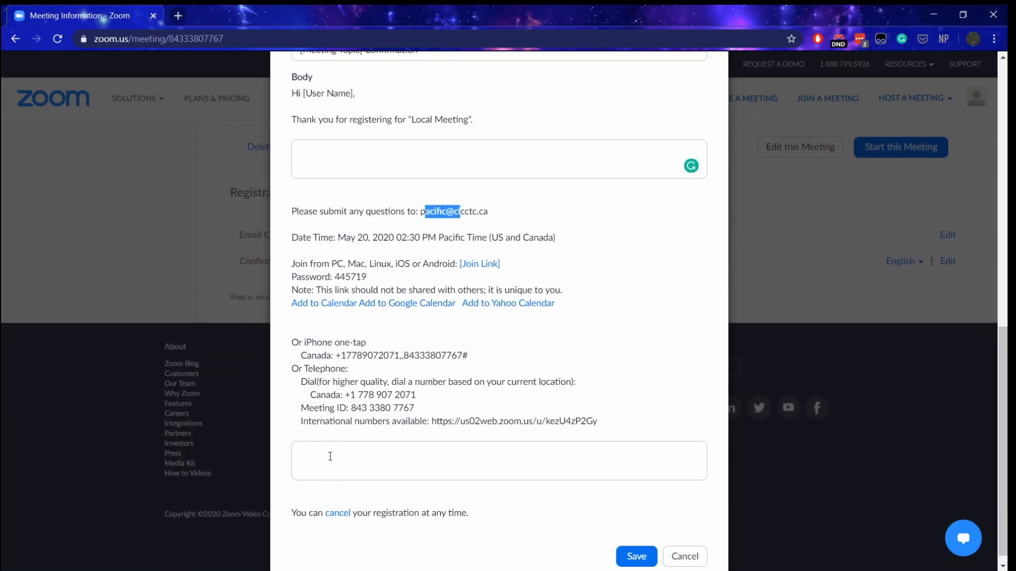
Place the cursor in the custom text box below the dial-in details and save the confirmation email
{"action": "left_click", "coordinate": [329, 474]}
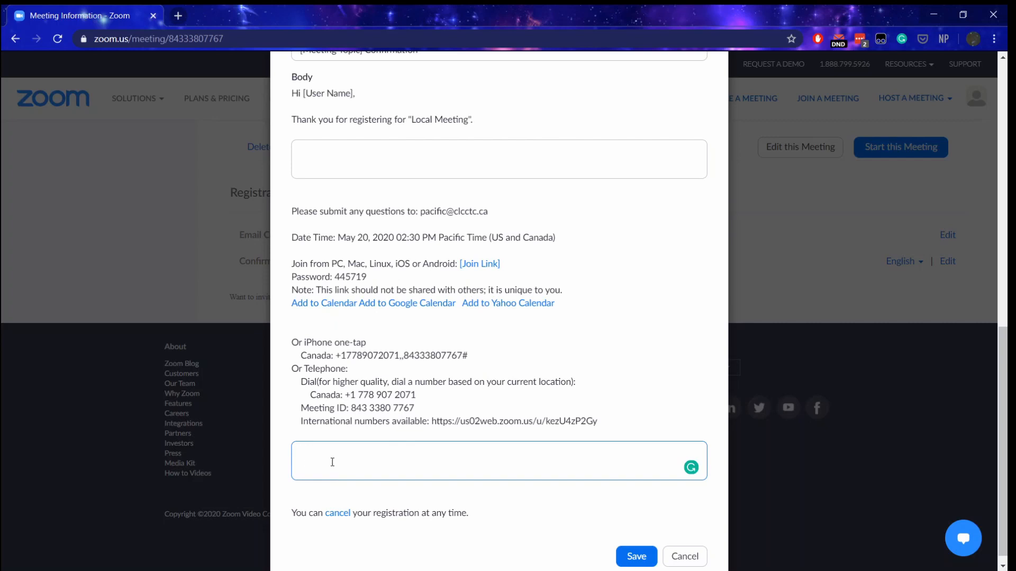
{"action": "scroll", "coordinate": [485, 478], "scroll_direction": "down", "scroll_amount": 1}
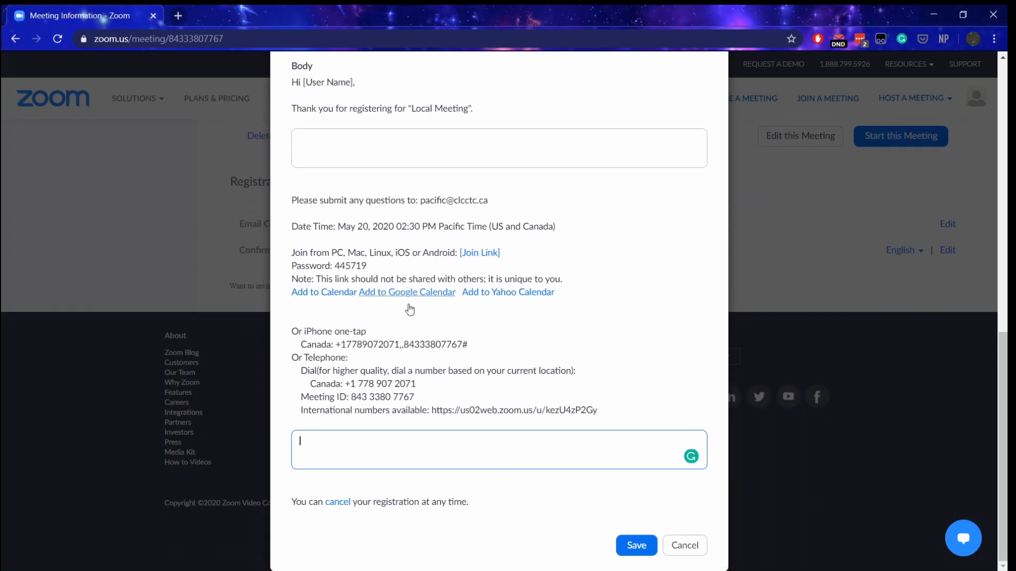
{"action": "left_click", "coordinate": [635, 547]}
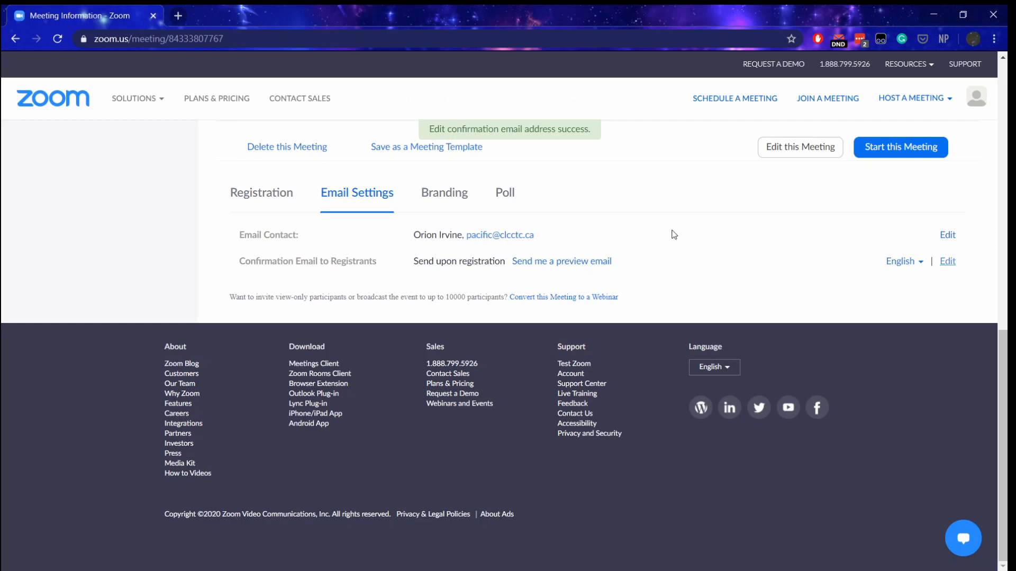
Check the meeting's email contact details without changing them, and open the branding settings for the banner and logo
{"action": "left_click", "coordinate": [947, 234]}
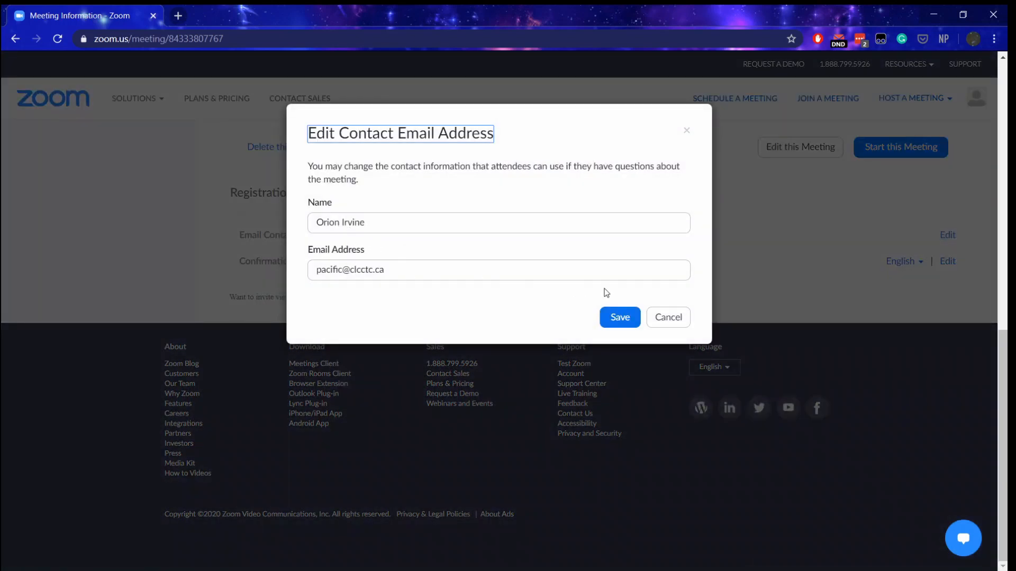
{"action": "left_click", "coordinate": [677, 322]}
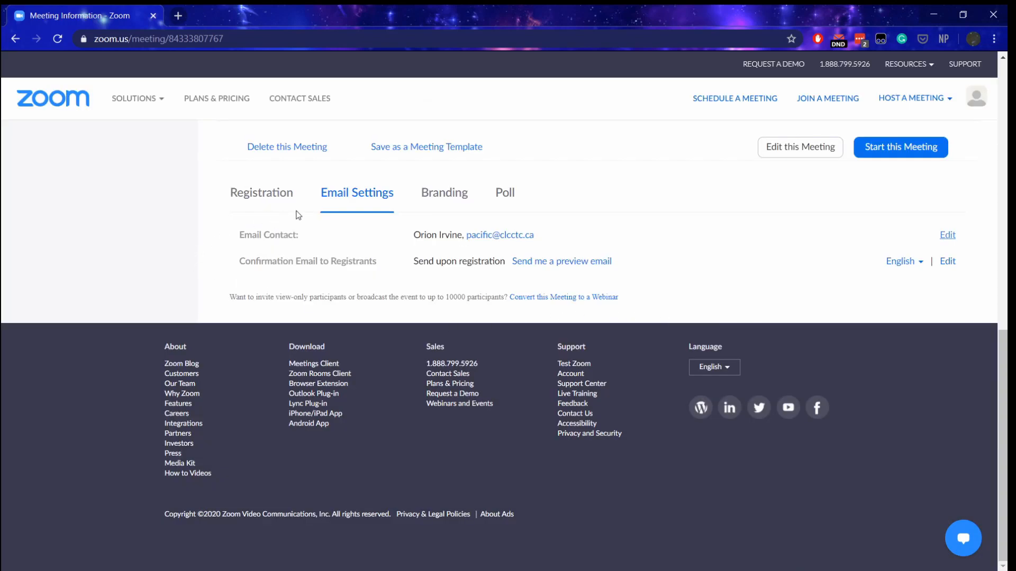
{"action": "left_click", "coordinate": [432, 196]}
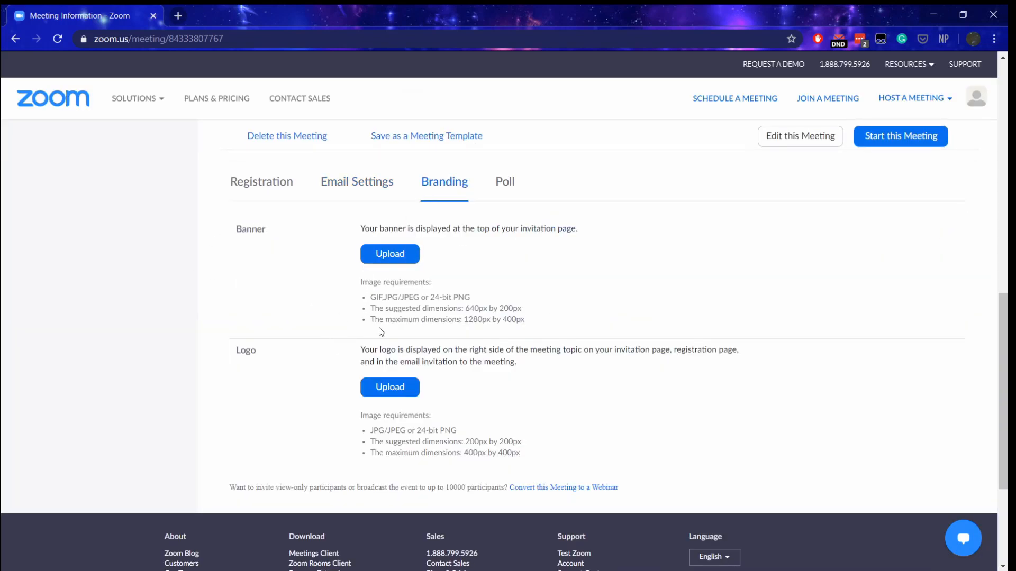
Open the meeting's registration link and examine the registration form's name fields and worksite question
{"action": "scroll", "coordinate": [384, 331], "scroll_direction": "up", "scroll_amount": 1}
{"action": "scroll", "coordinate": [386, 329], "scroll_direction": "up", "scroll_amount": 8}
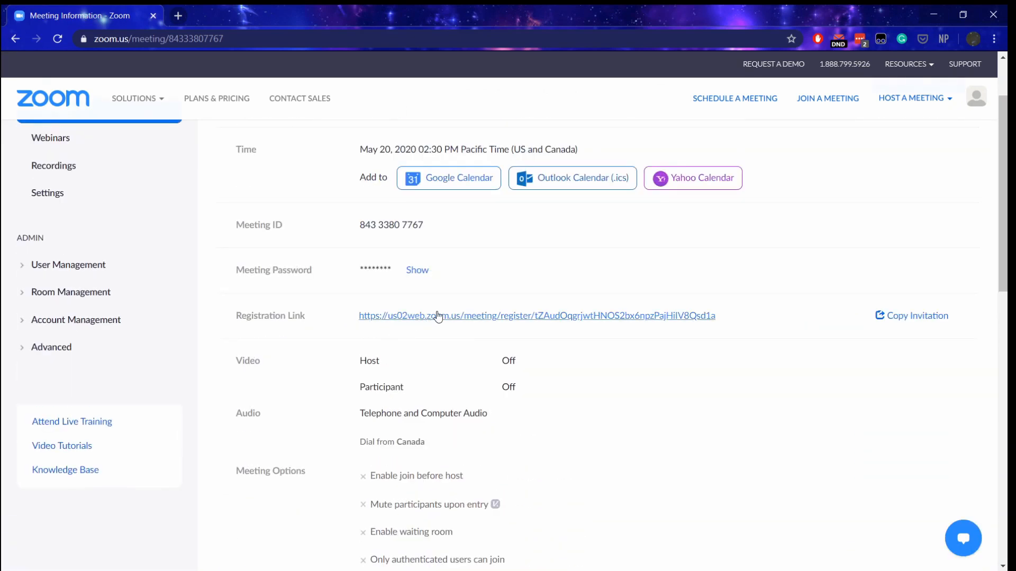
{"action": "left_click", "coordinate": [402, 316]}
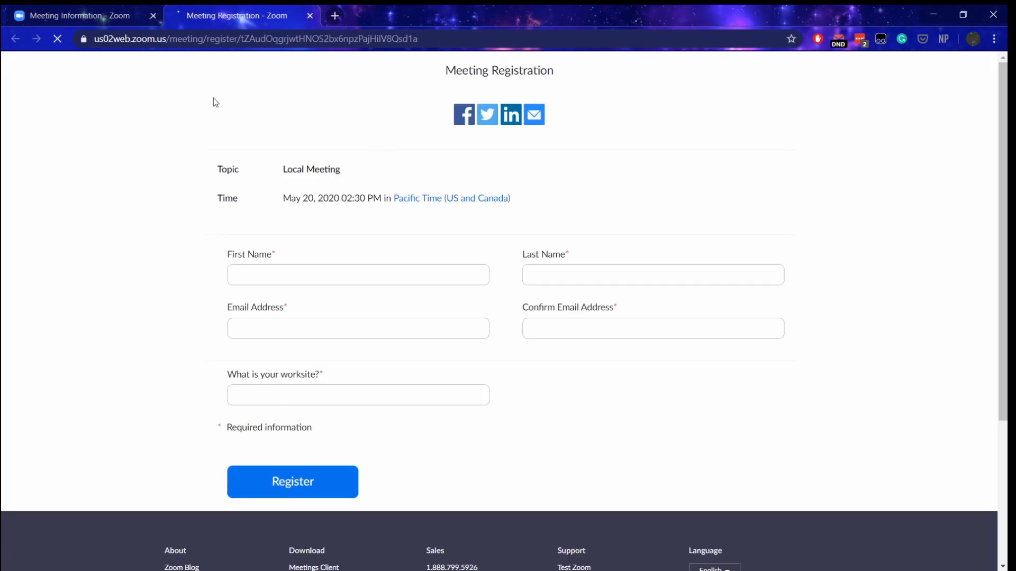
{"action": "left_click", "coordinate": [288, 273]}
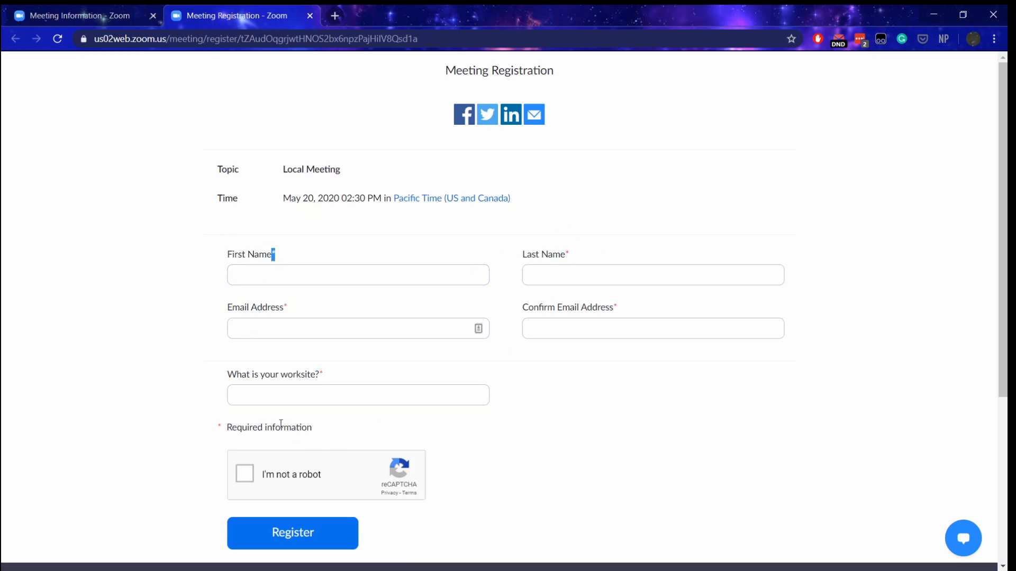
{"action": "left_click", "coordinate": [276, 397]}
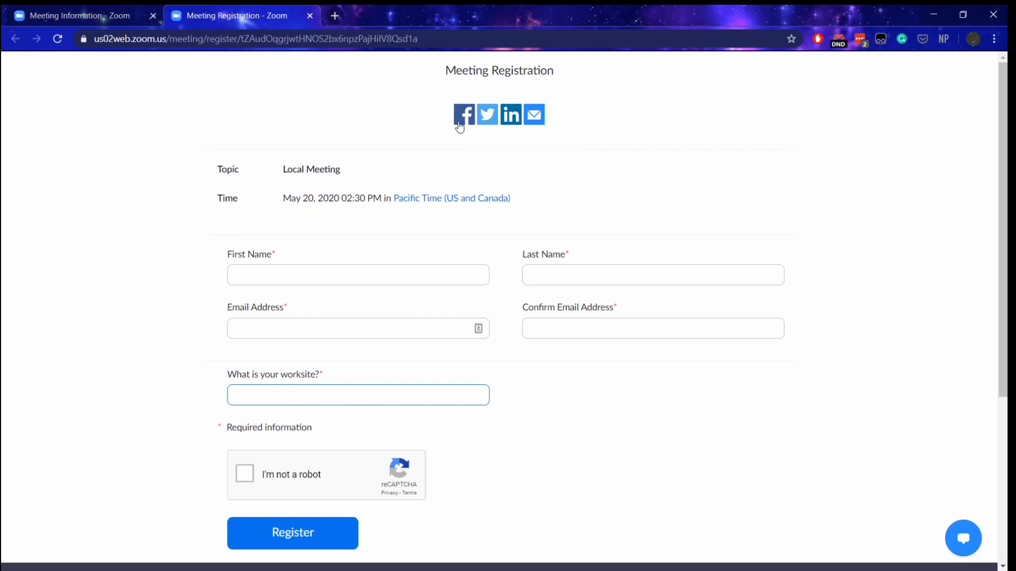
Return to the meeting's registration options, turn off the social share buttons on the registration page, and save all settings
{"action": "left_click", "coordinate": [93, 21]}
{"action": "scroll", "coordinate": [311, 454], "scroll_direction": "down", "scroll_amount": 5}
{"action": "scroll", "coordinate": [312, 458], "scroll_direction": "down", "scroll_amount": 3}
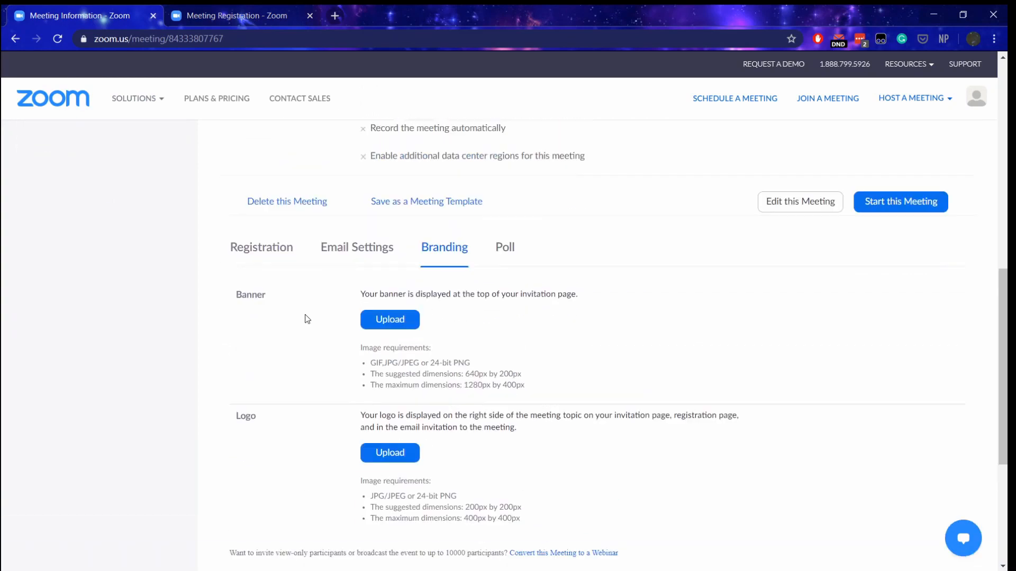
{"action": "left_click", "coordinate": [261, 247]}
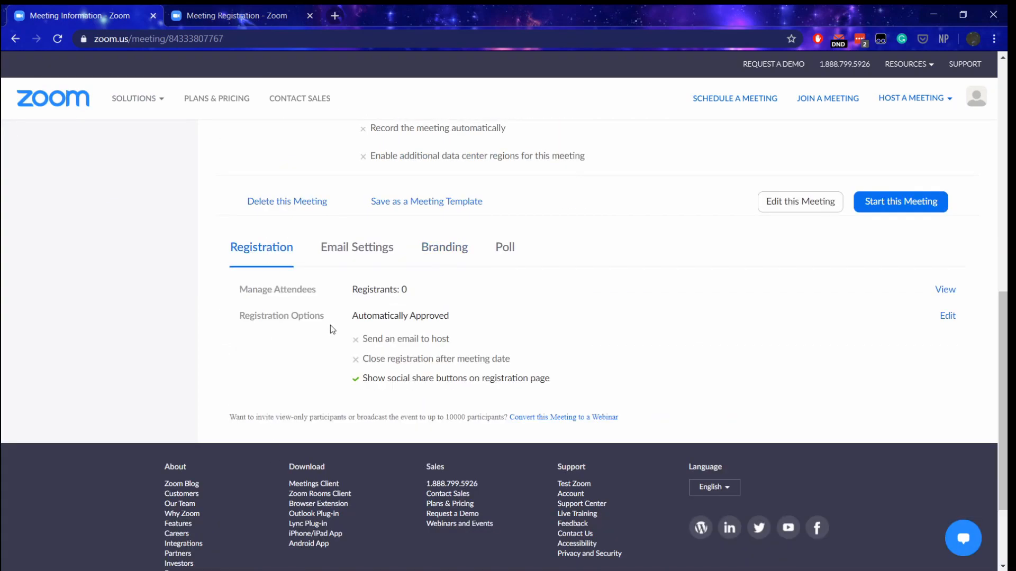
{"action": "left_click", "coordinate": [946, 316]}
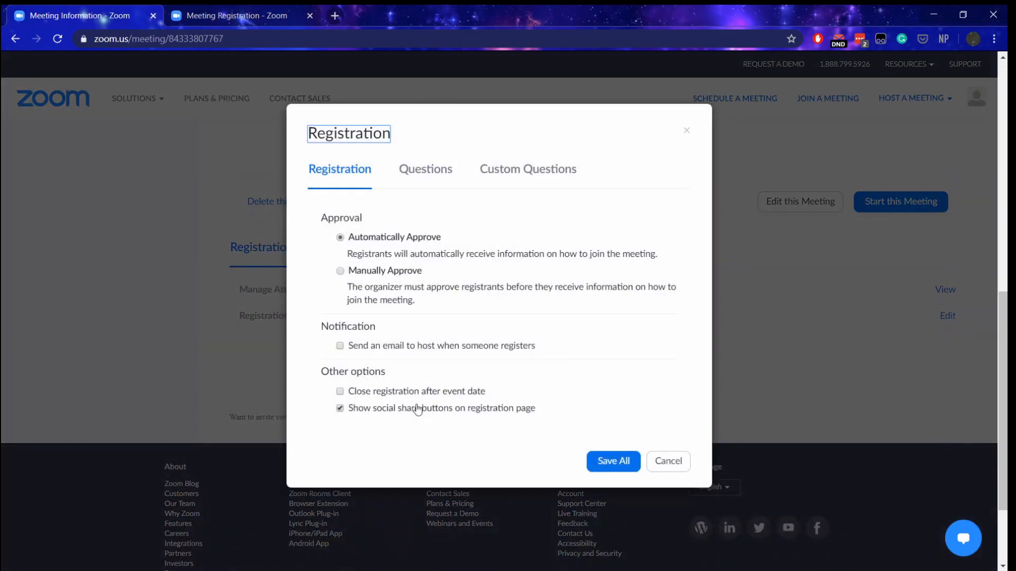
{"action": "left_click", "coordinate": [339, 408]}
{"action": "left_click", "coordinate": [606, 463]}
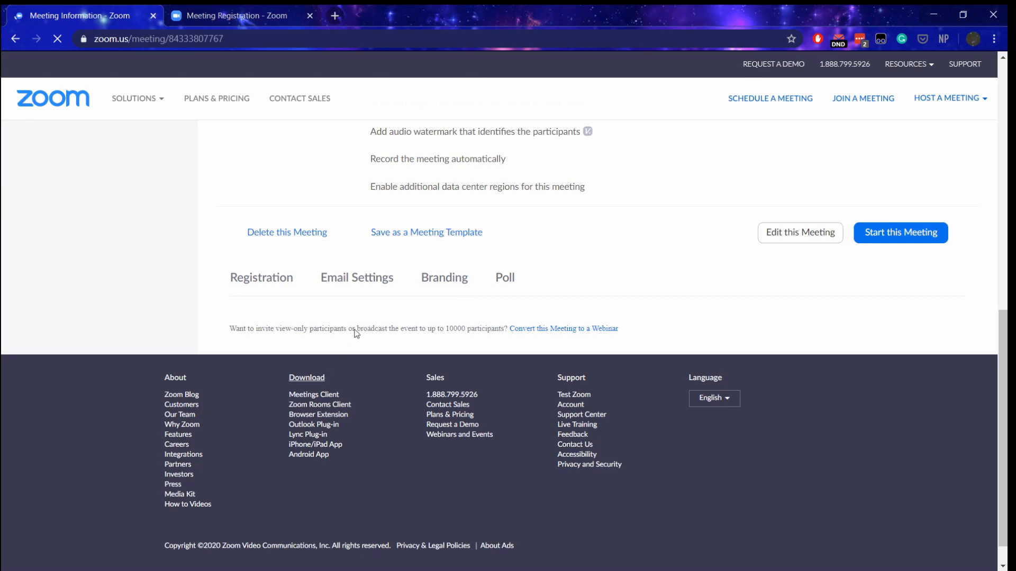
Reload the open registration page to check for the social share buttons, and return to the meeting's branding settings
{"action": "left_click", "coordinate": [461, 265]}
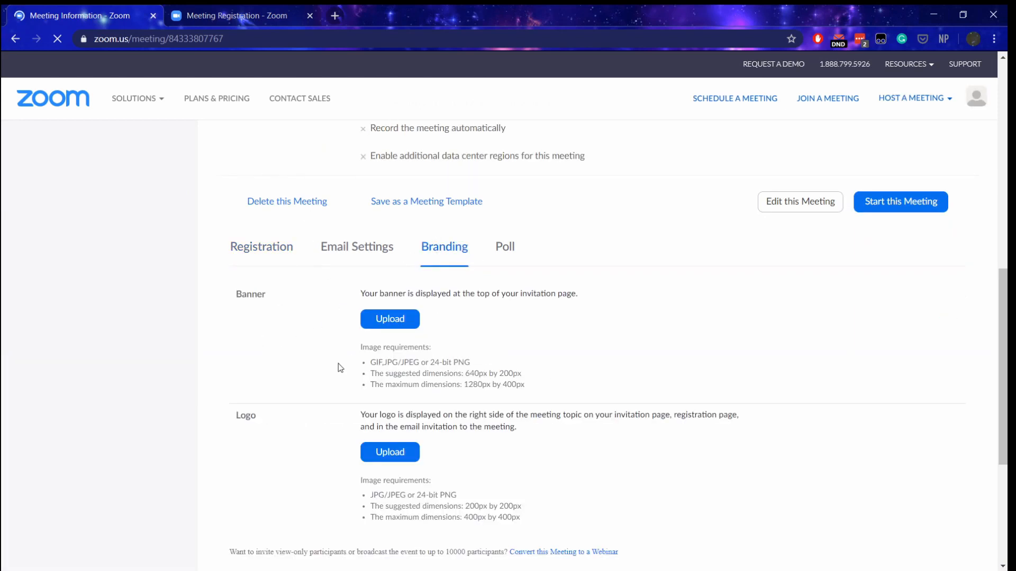
{"action": "left_click", "coordinate": [233, 15]}
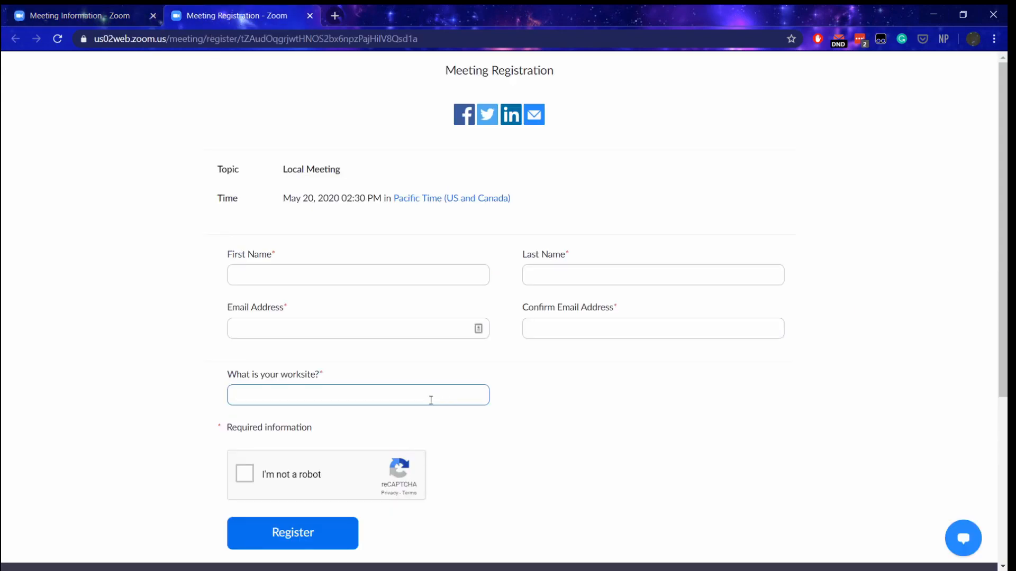
{"action": "left_click", "coordinate": [57, 38]}
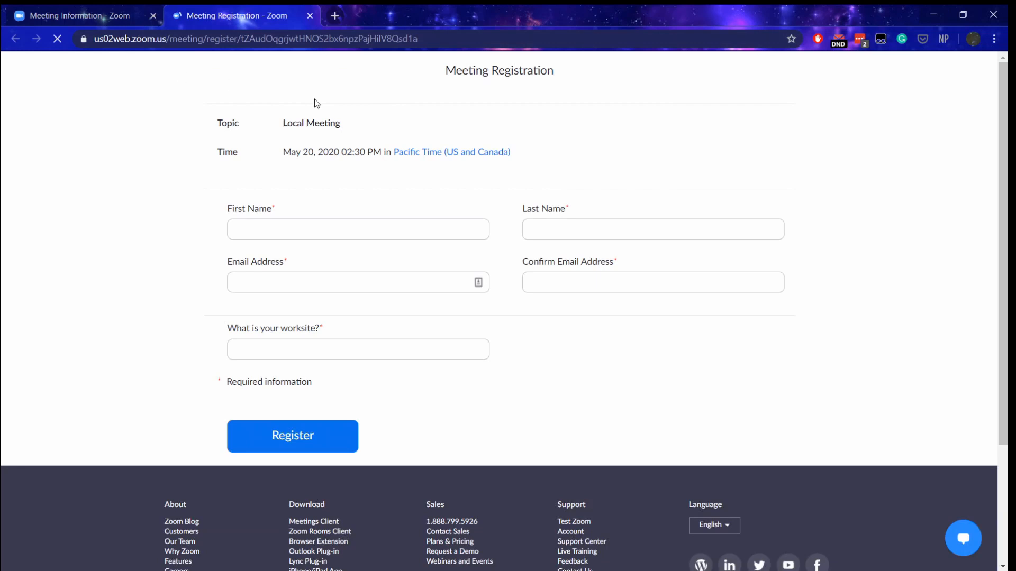
{"action": "left_click", "coordinate": [92, 16]}
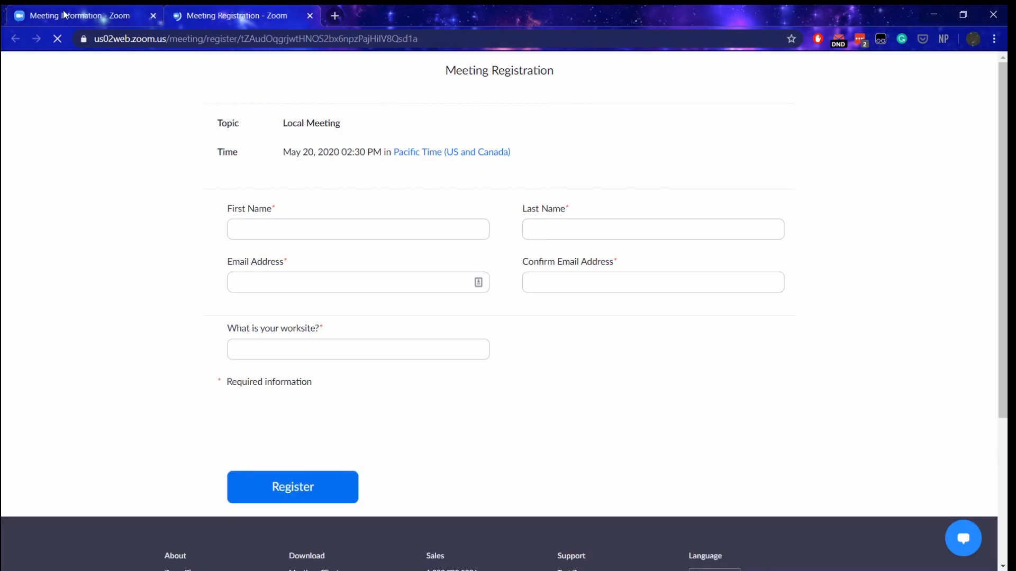
{"action": "left_click", "coordinate": [258, 518]}
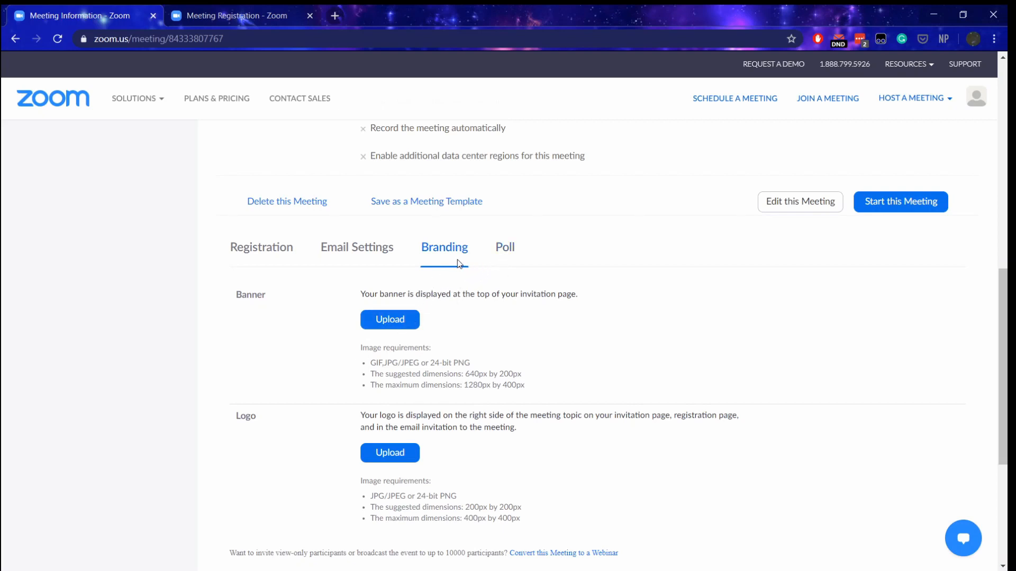
Add a poll to the meeting with the title "Local donating to local food bank"
{"action": "left_click", "coordinate": [503, 254]}
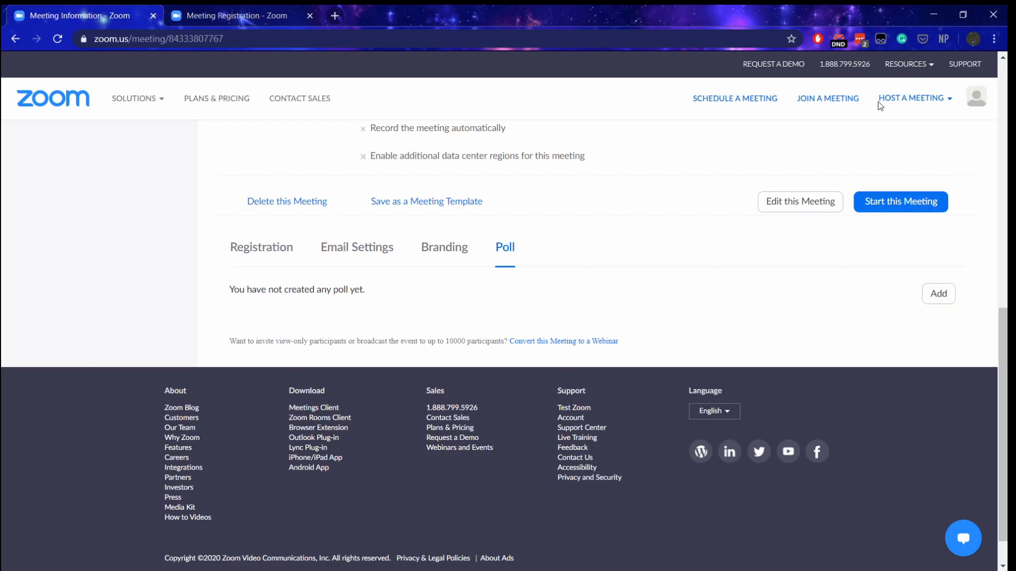
{"action": "left_click", "coordinate": [904, 64]}
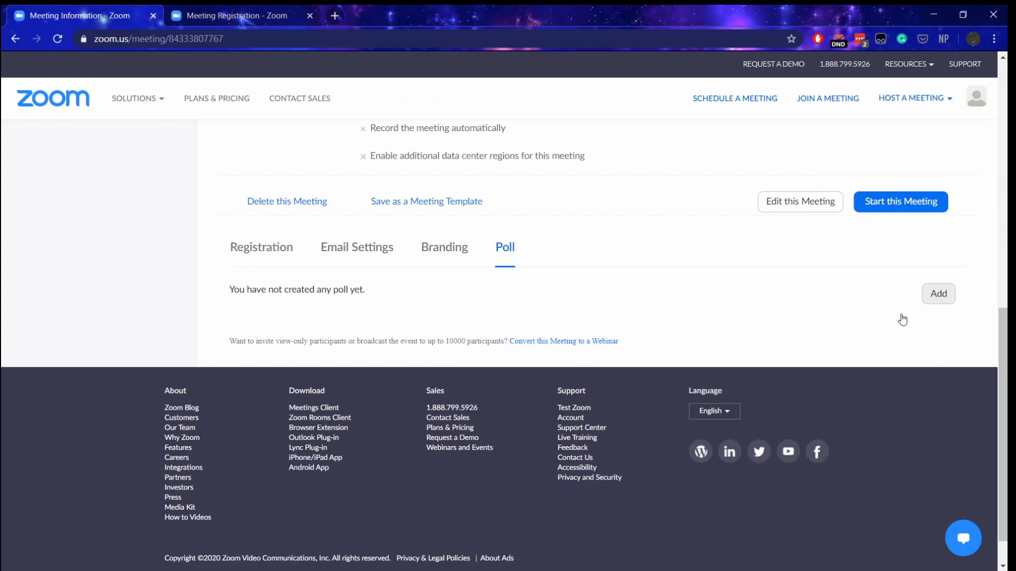
{"action": "left_click", "coordinate": [938, 294]}
{"action": "key", "text": "Tab"}
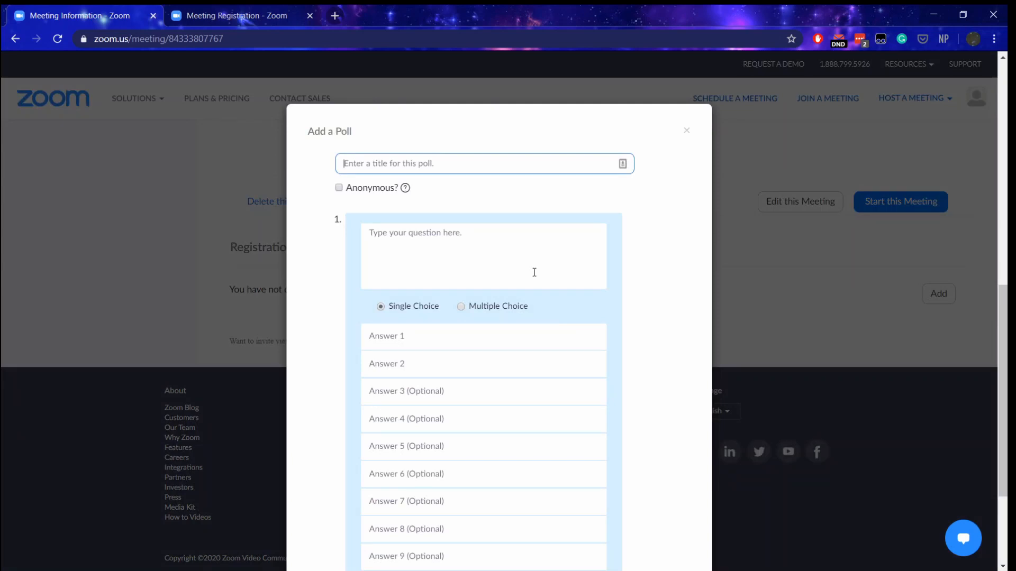
{"action": "type", "text": "Local donating to local food bank"}
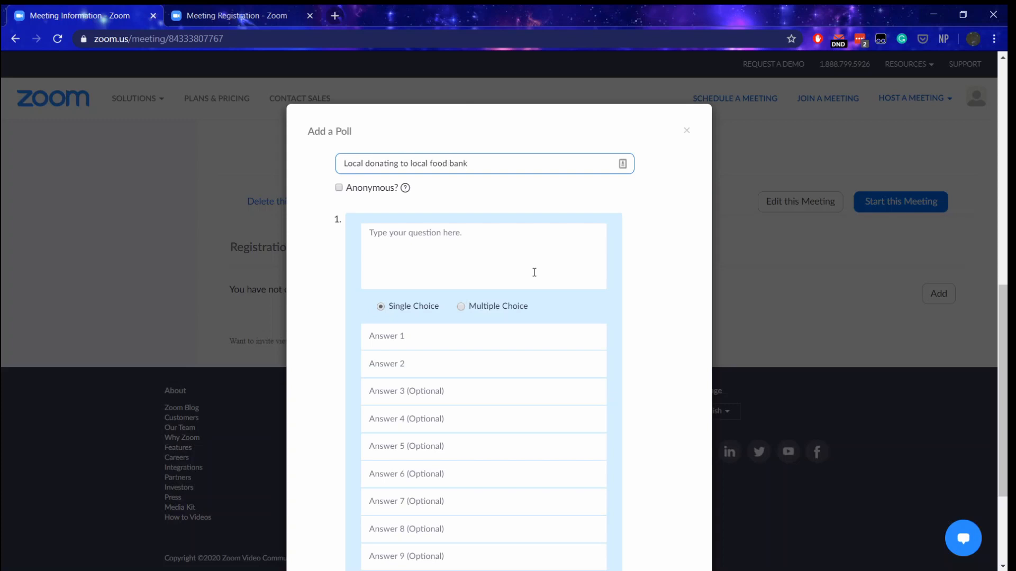
Enter the poll's first question as "Should the local donate $500 to the local food bank"
{"action": "left_click", "coordinate": [514, 247]}
{"action": "type", "text": "Should the local donate $500 to the local bank for"}
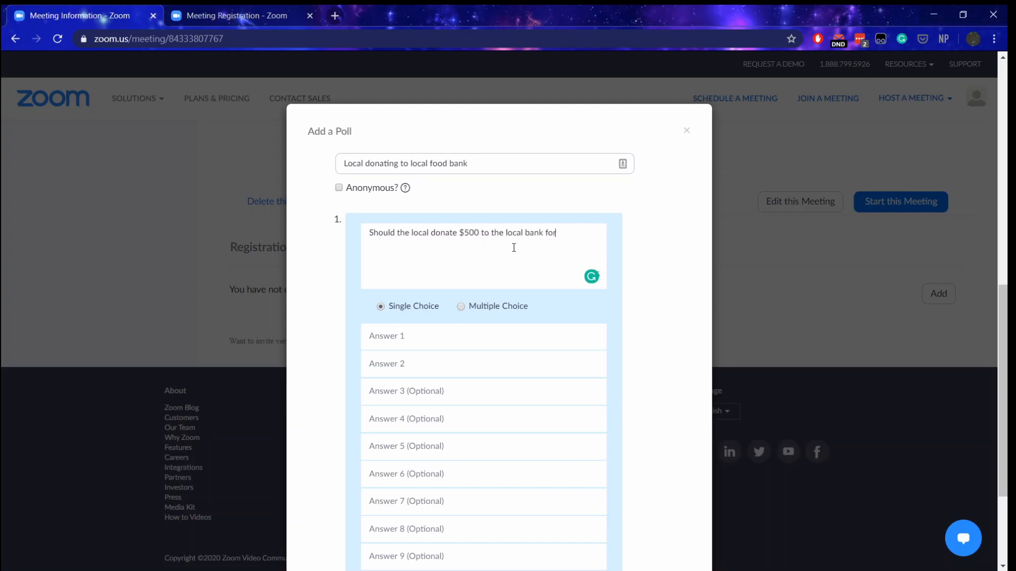
{"action": "key", "text": "BackSpace"}
{"action": "key", "text": "BackSpace"}
{"action": "type", "text": "food bank"}
Enter "yes" and "no" as the first two answers to the donation question
{"action": "left_click", "coordinate": [459, 344]}
{"action": "type", "text": "ye"}
{"action": "left_click", "coordinate": [447, 370]}
{"action": "type", "text": "n"}
{"action": "left_click", "coordinate": [373, 389]}
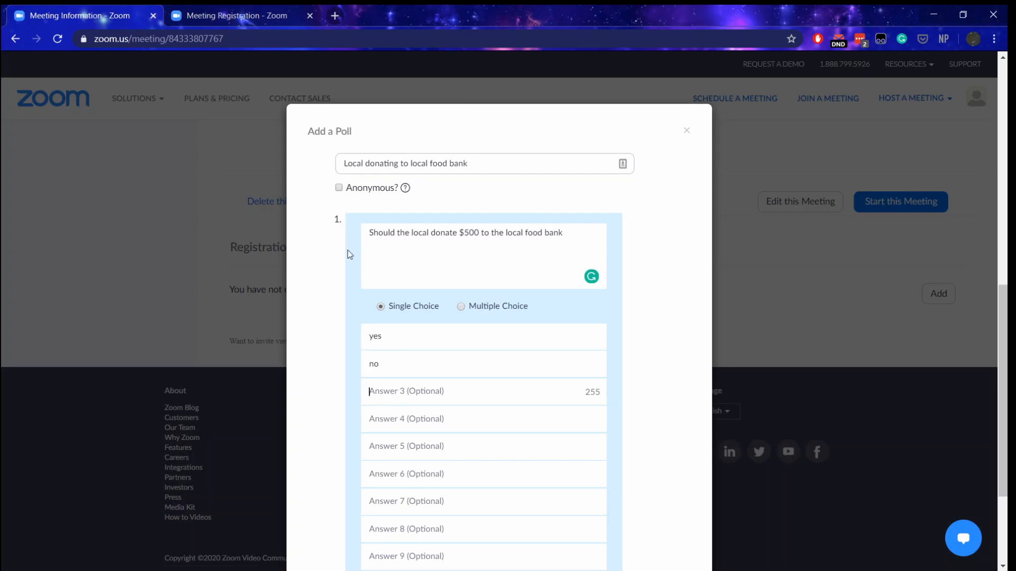
Make the food bank poll anonymous and save it
{"action": "left_click", "coordinate": [338, 188]}
{"action": "scroll", "coordinate": [307, 391], "scroll_direction": "down", "scroll_amount": 1}
{"action": "scroll", "coordinate": [304, 371], "scroll_direction": "down", "scroll_amount": 2}
{"action": "scroll", "coordinate": [302, 286], "scroll_direction": "up", "scroll_amount": 3}
{"action": "scroll", "coordinate": [391, 439], "scroll_direction": "down", "scroll_amount": 3}
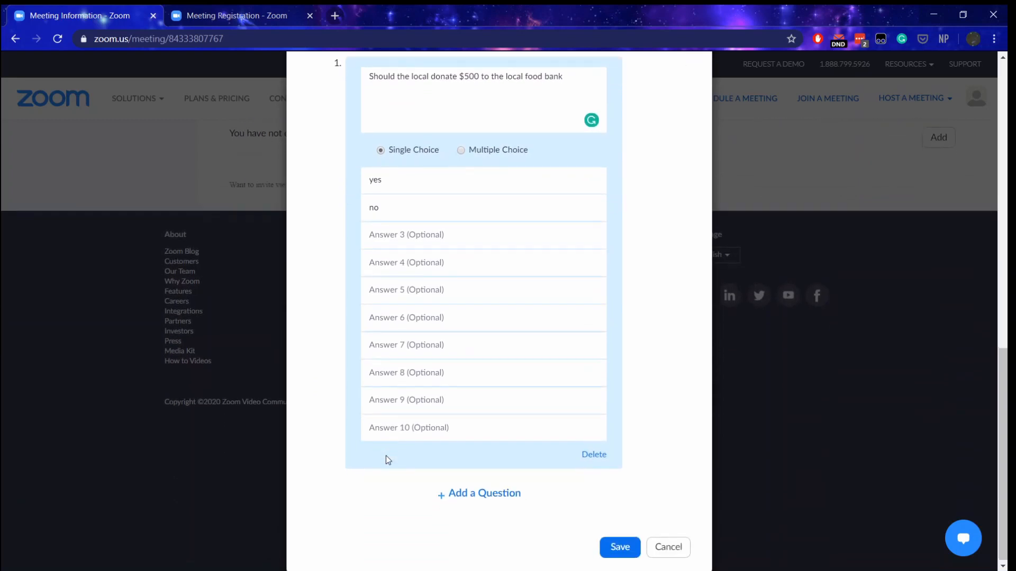
{"action": "left_click", "coordinate": [617, 546]}
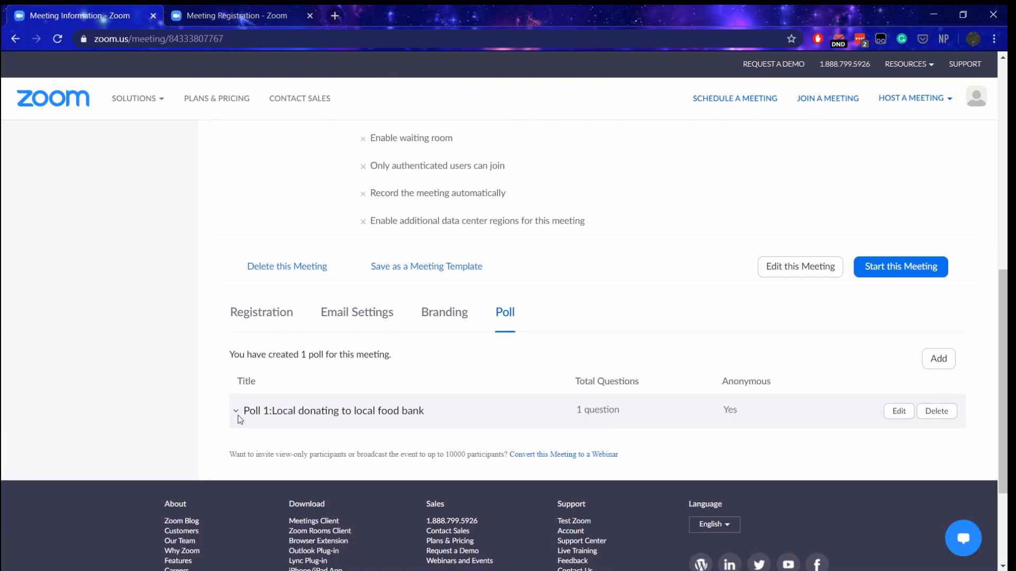
Expand the saved food bank poll to review its question and answers, and collapse it
{"action": "left_click", "coordinate": [235, 414]}
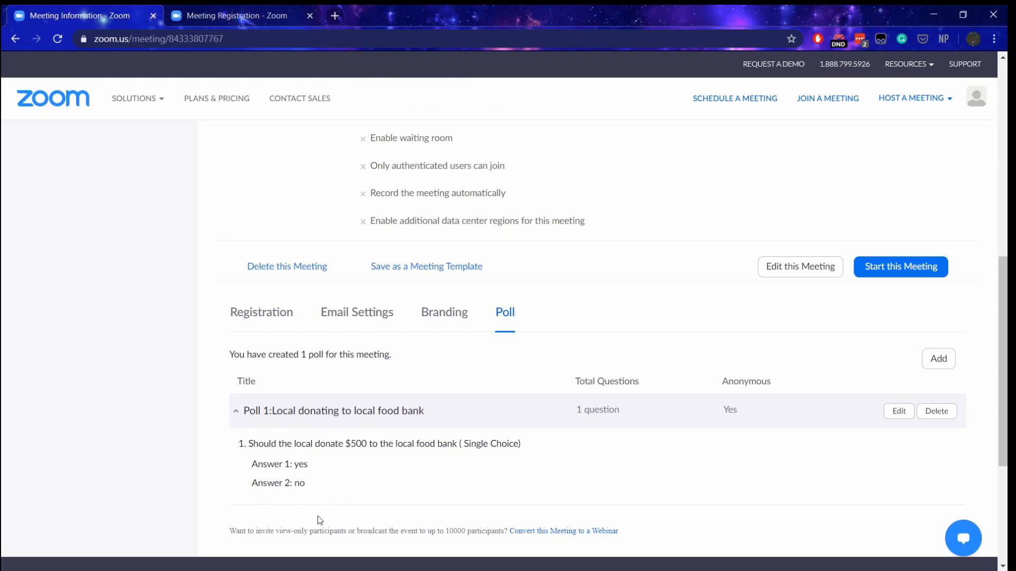
{"action": "left_click", "coordinate": [239, 415]}
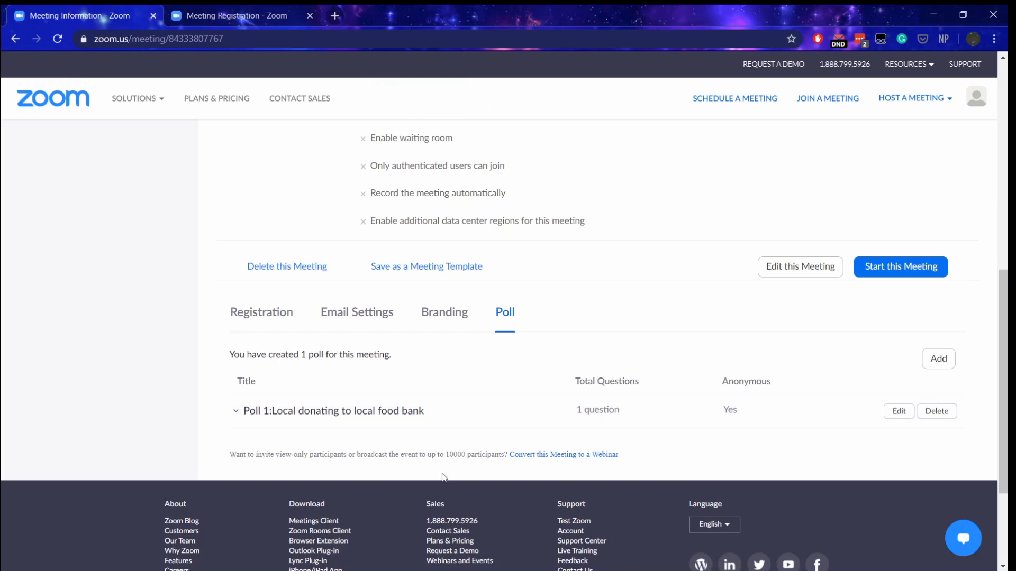
{"action": "scroll", "coordinate": [582, 418], "scroll_direction": "up", "scroll_amount": 9}
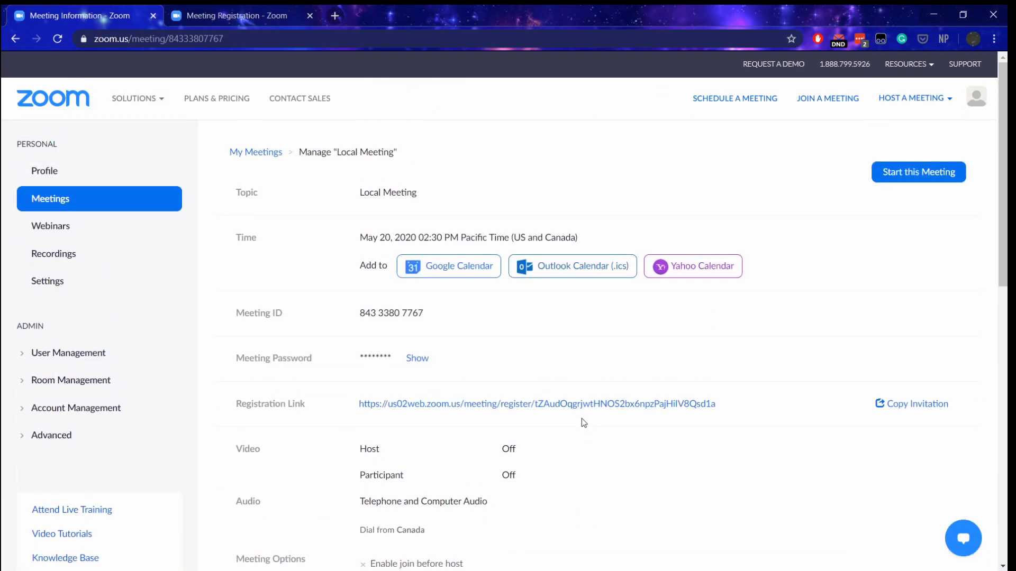
{"action": "mouse_move", "coordinate": [921, 66]}
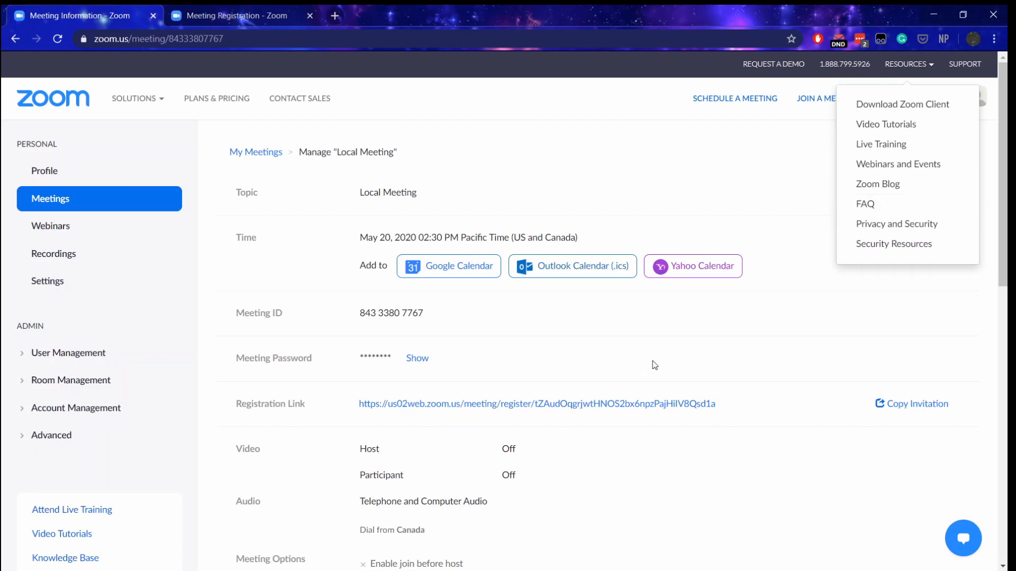
{"action": "scroll", "coordinate": [687, 328], "scroll_direction": "down", "scroll_amount": 1}
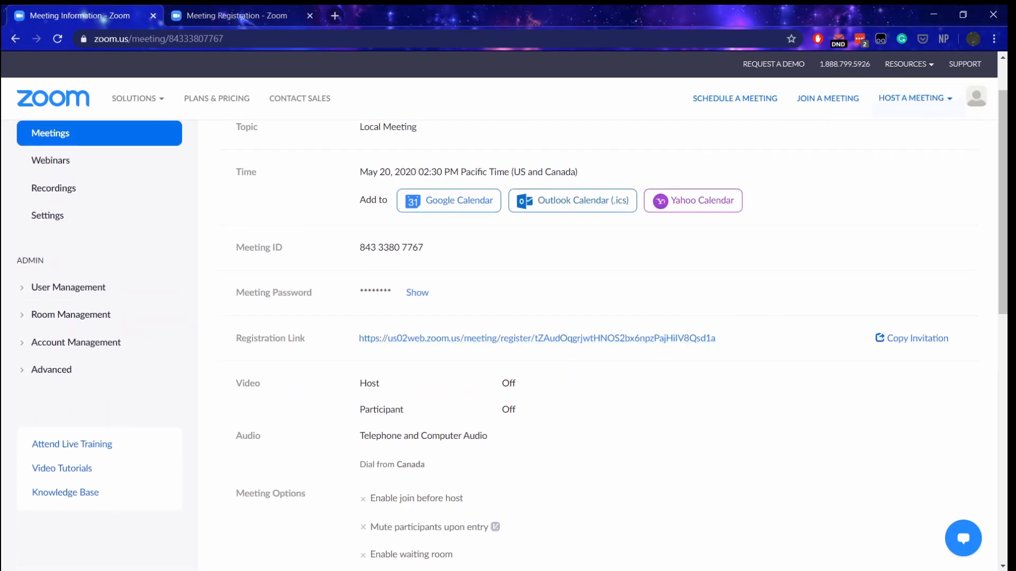